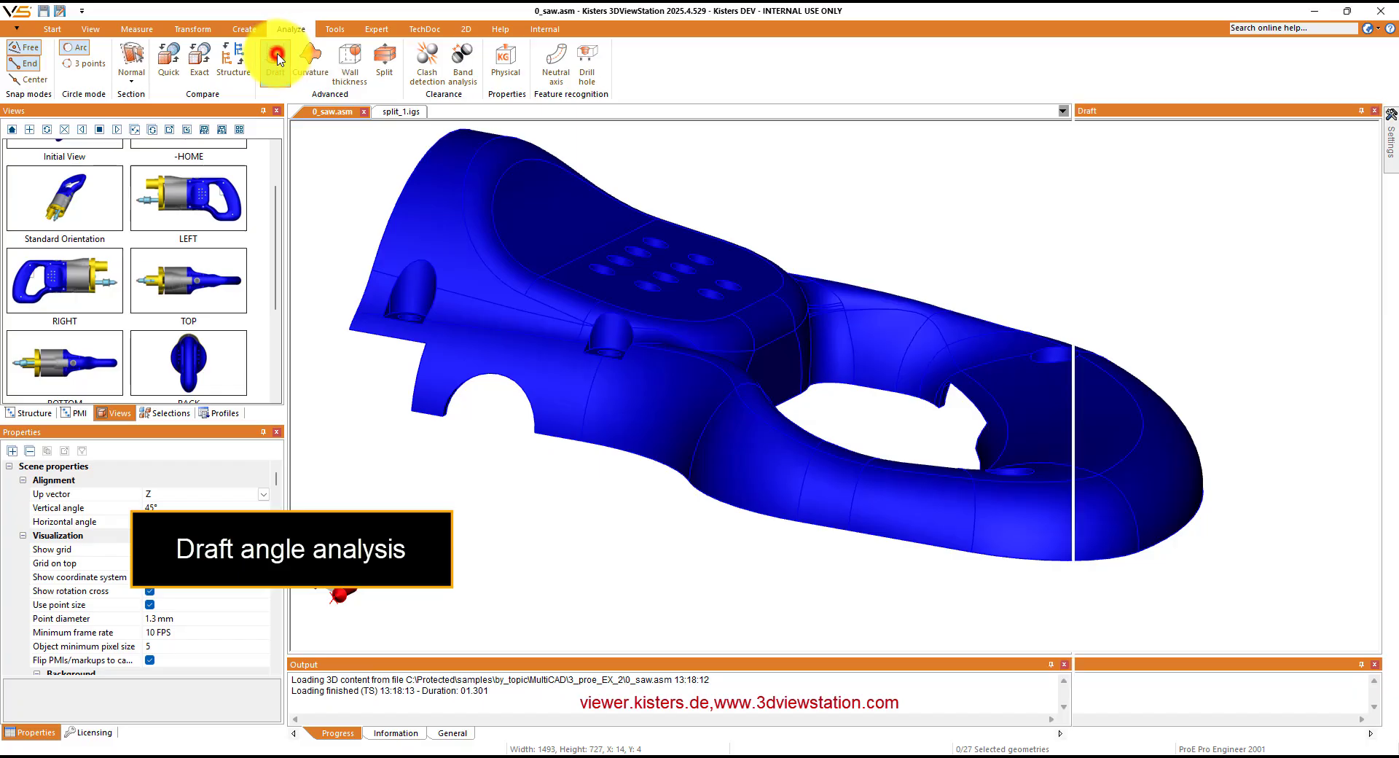
# Run the draft angle analysis on the saw housing and examine the color-coded draft areas along its lower edge
pyautogui.click(435, 344)
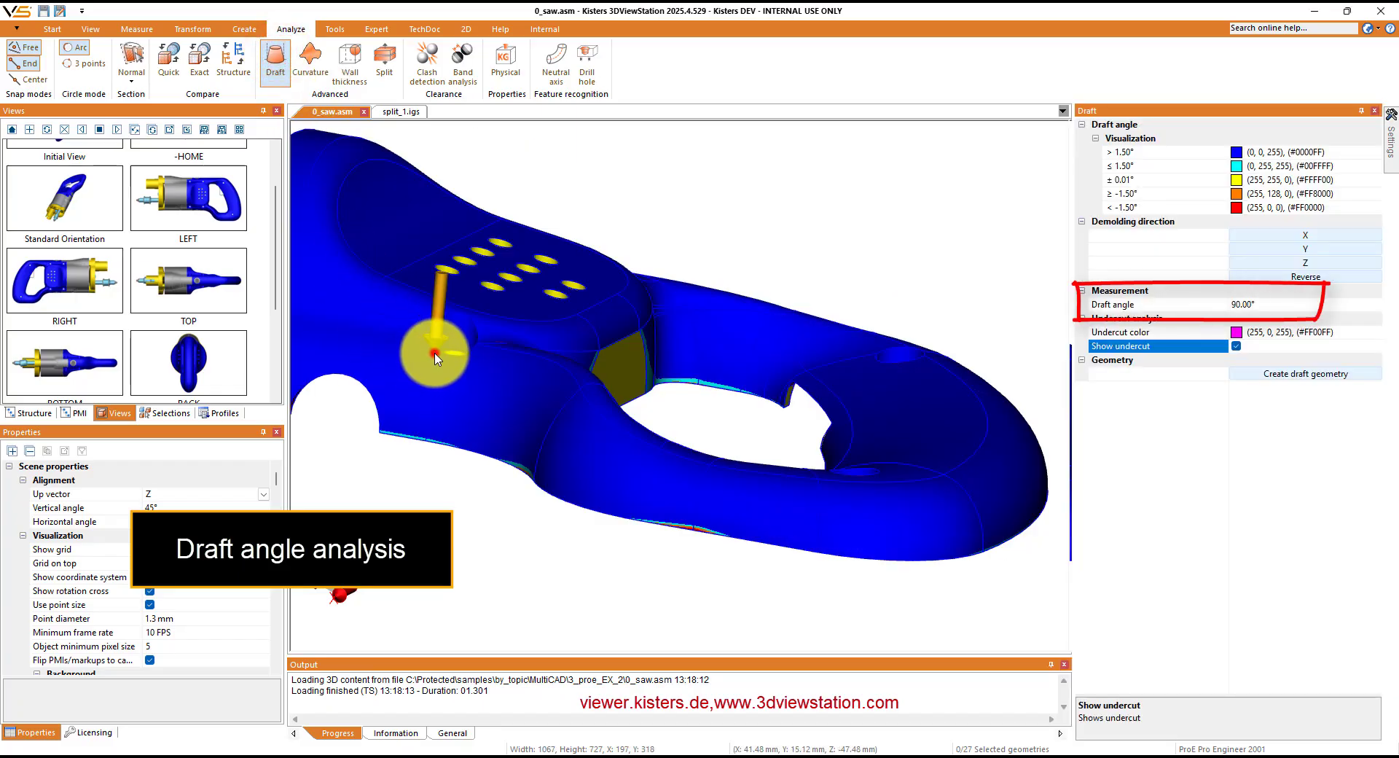
pyautogui.scroll(3, 693, 568)
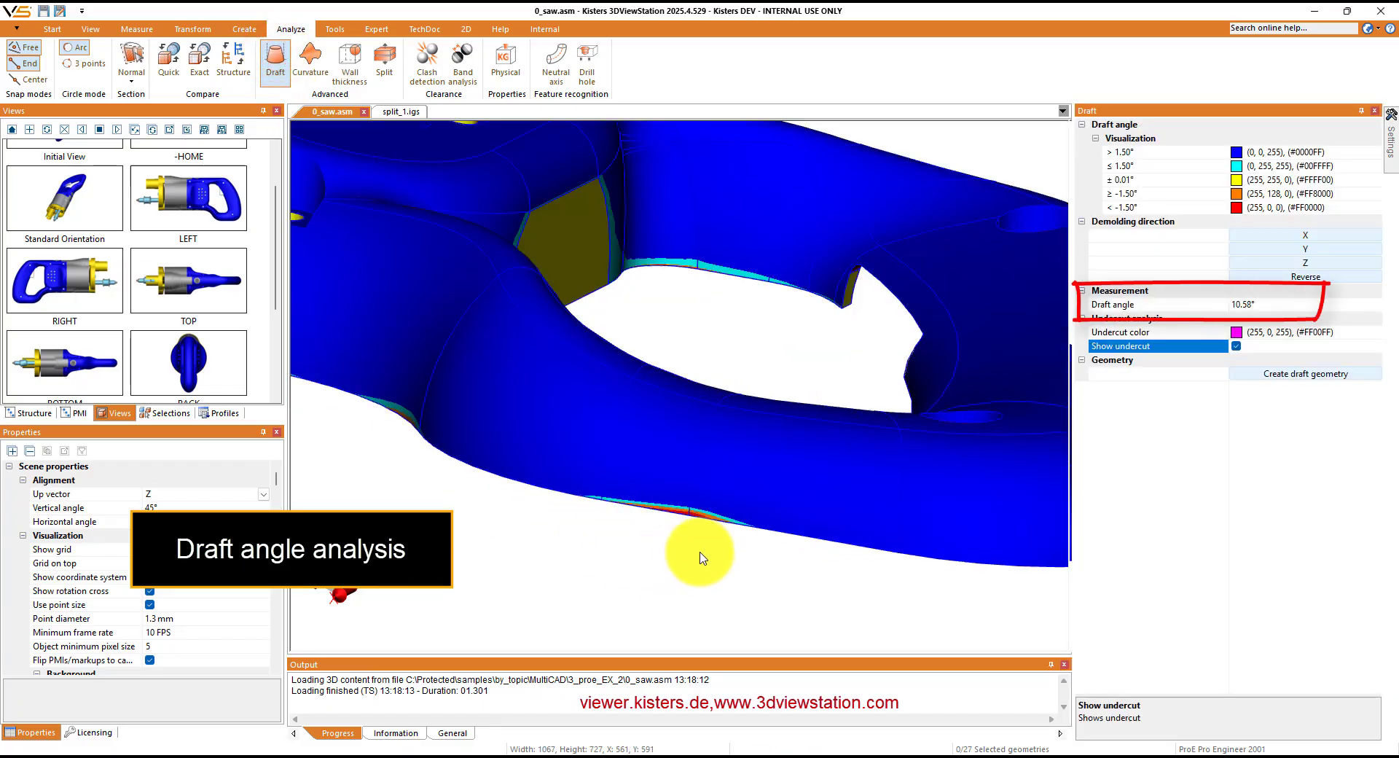
pyautogui.scroll(4, 685, 539)
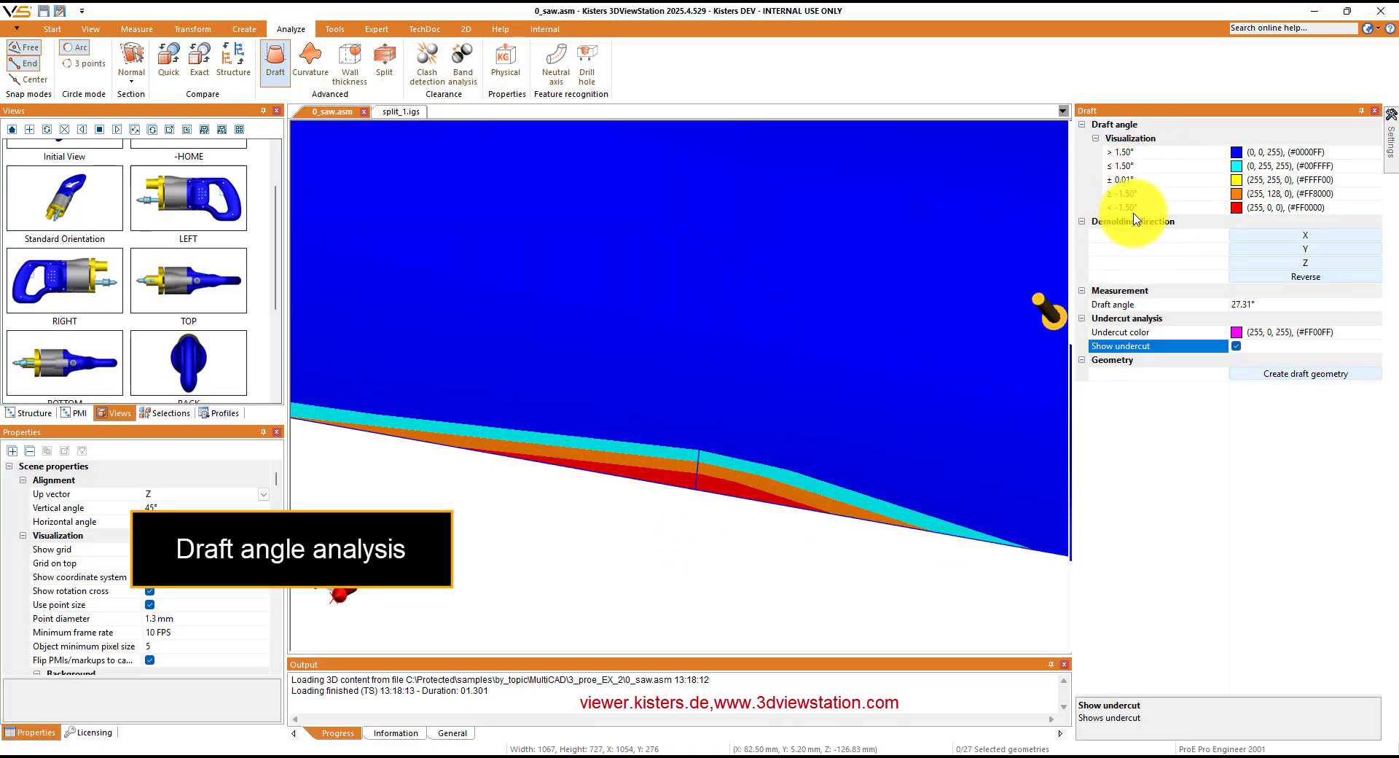
pyautogui.scroll(-5, 645, 405)
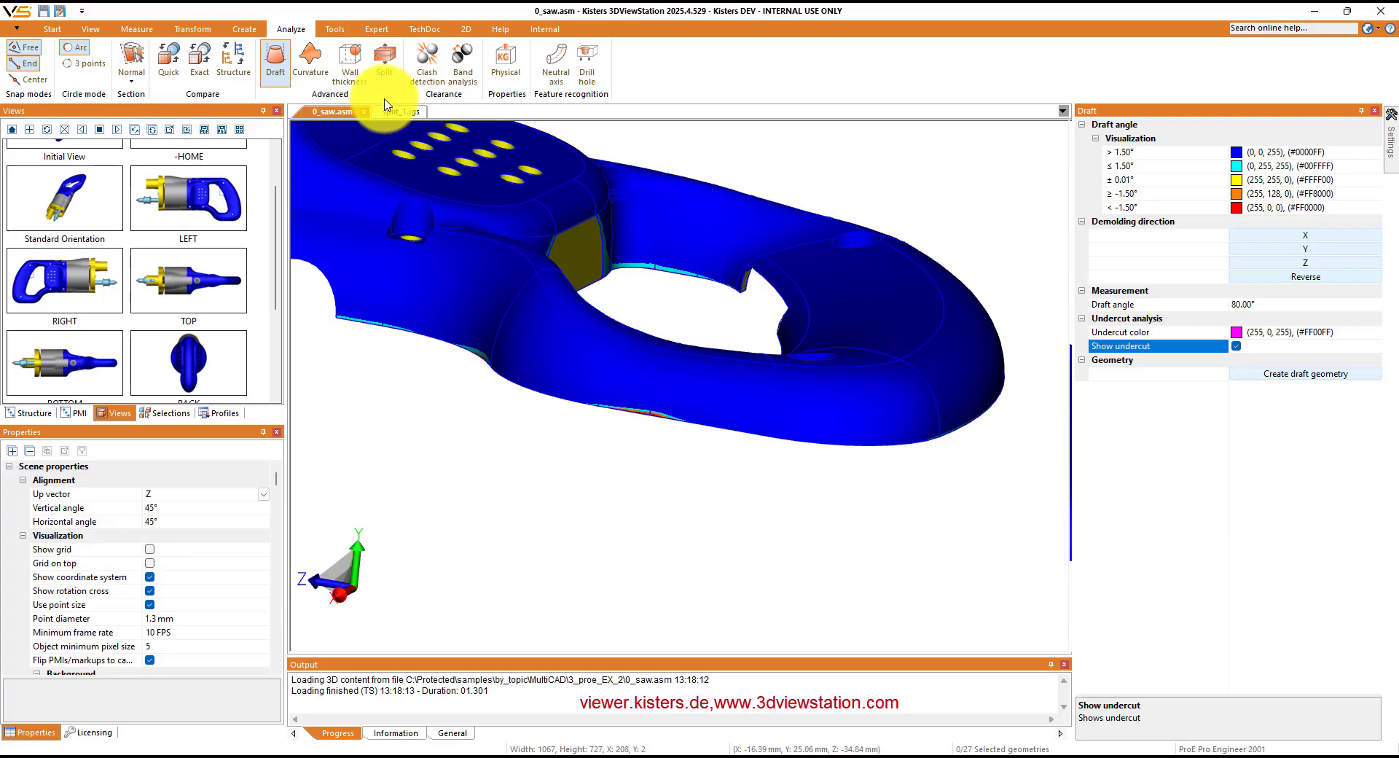
# Run the draft angle analysis on split_1.igs and compare the bores with the undercut display off and on
pyautogui.click(392, 113)
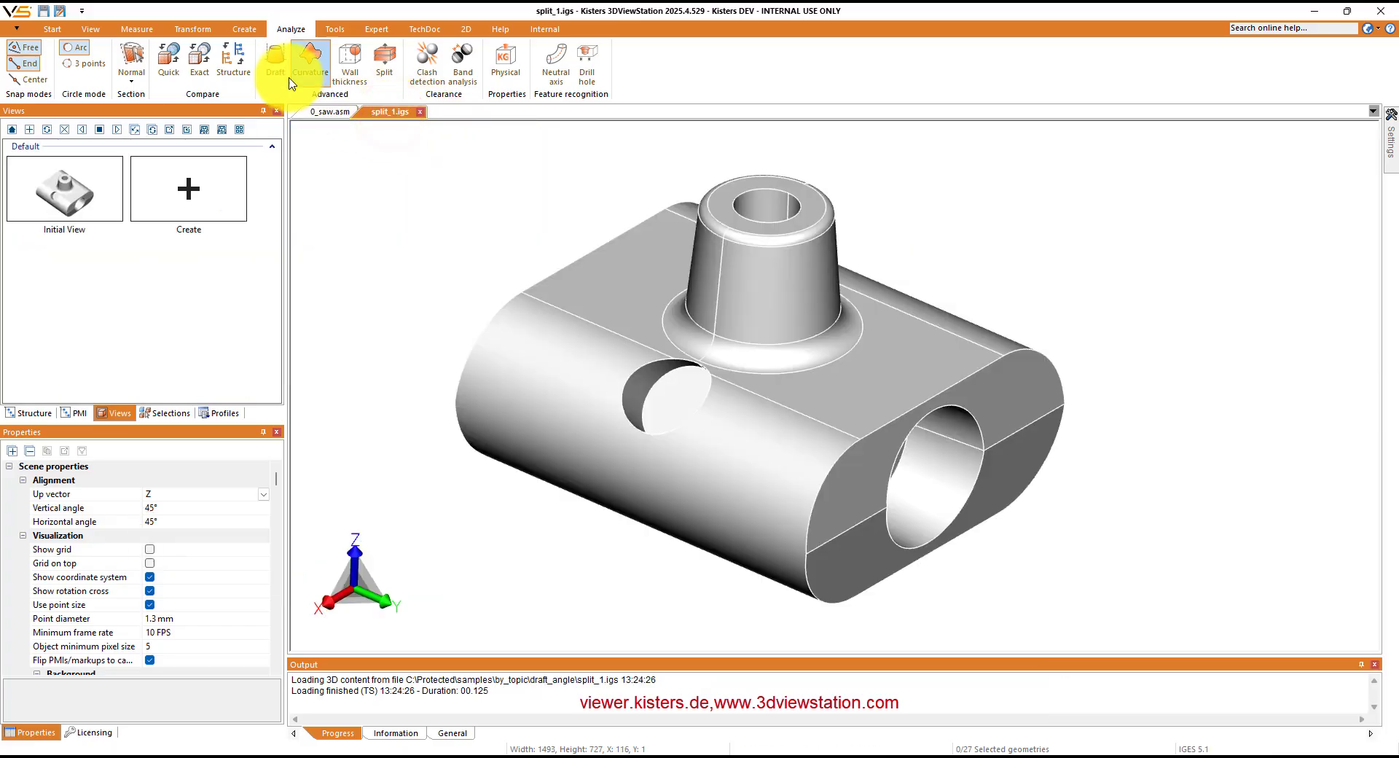
pyautogui.click(276, 60)
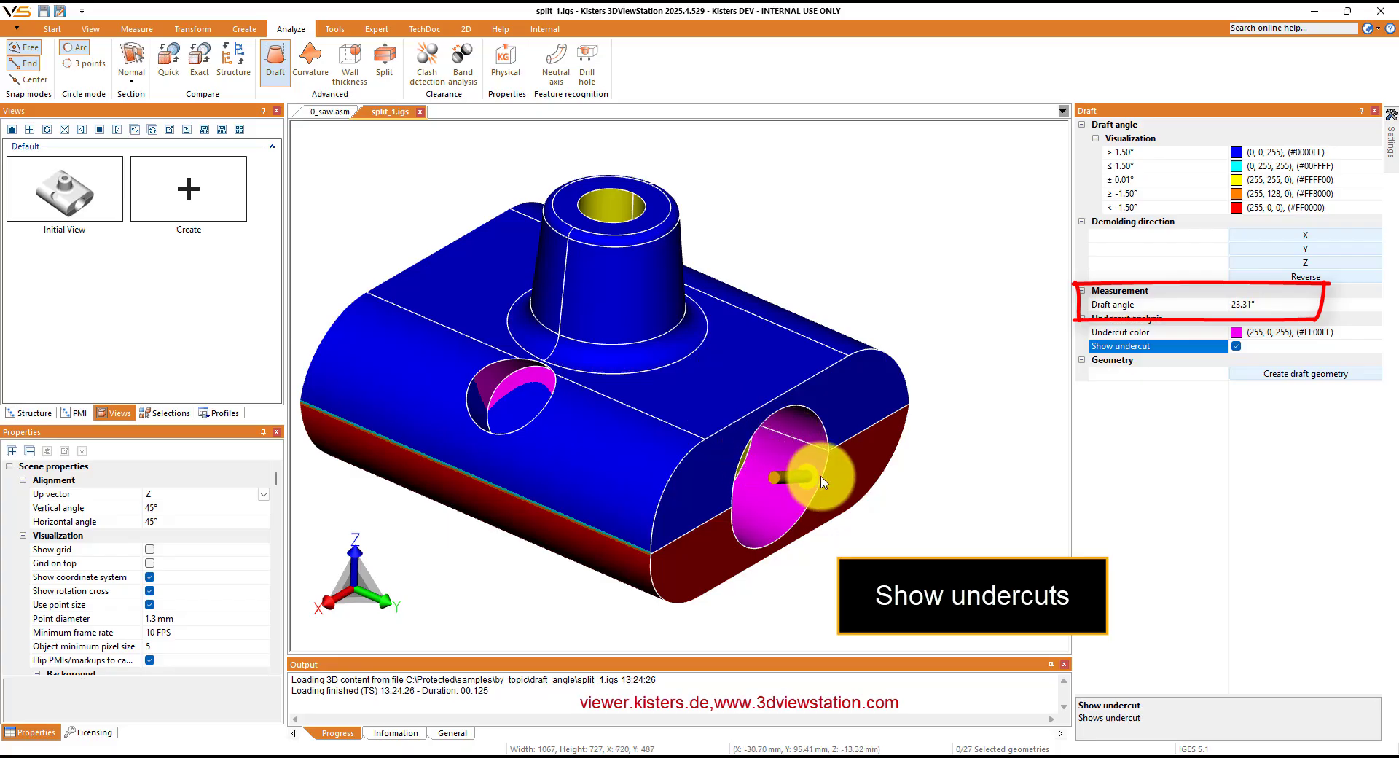
pyautogui.click(1237, 347)
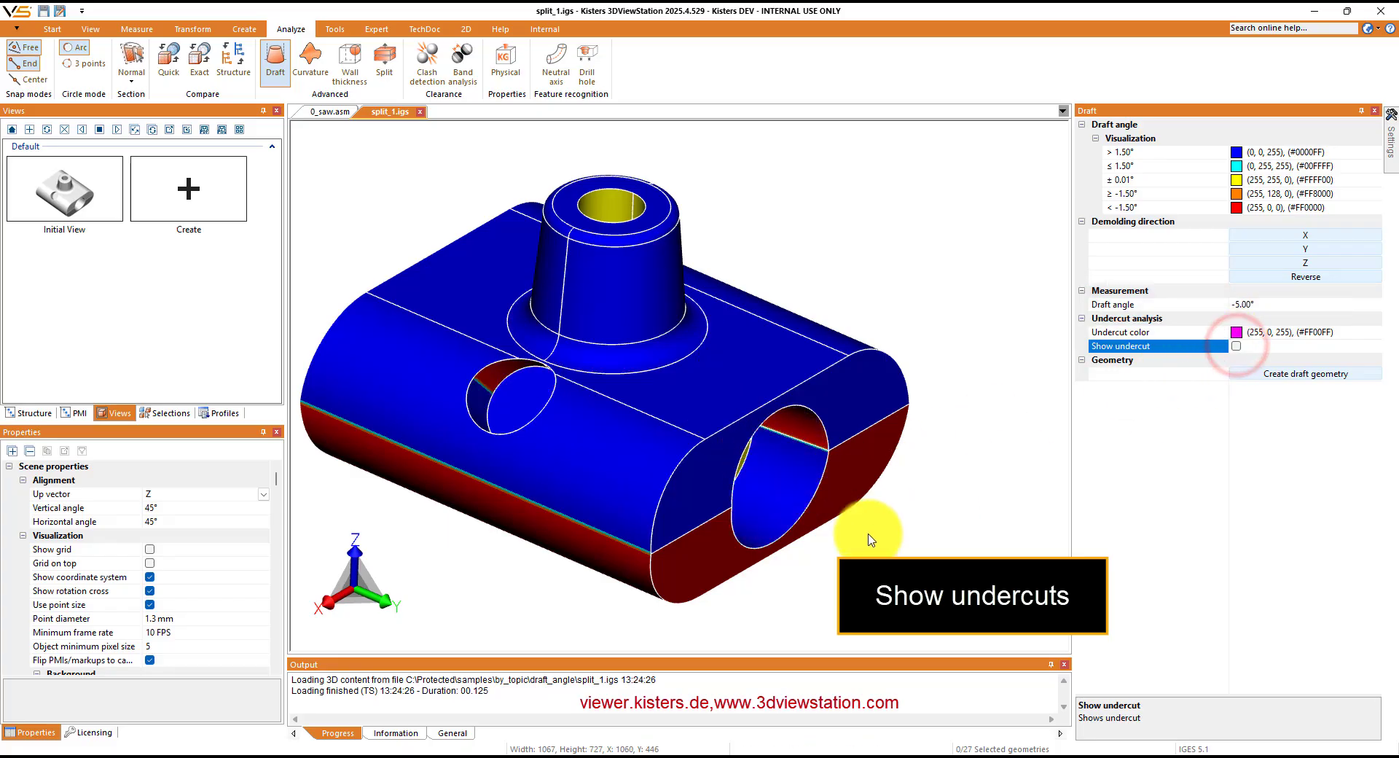
pyautogui.click(1239, 348)
pyautogui.scroll(-2, 941, 539)
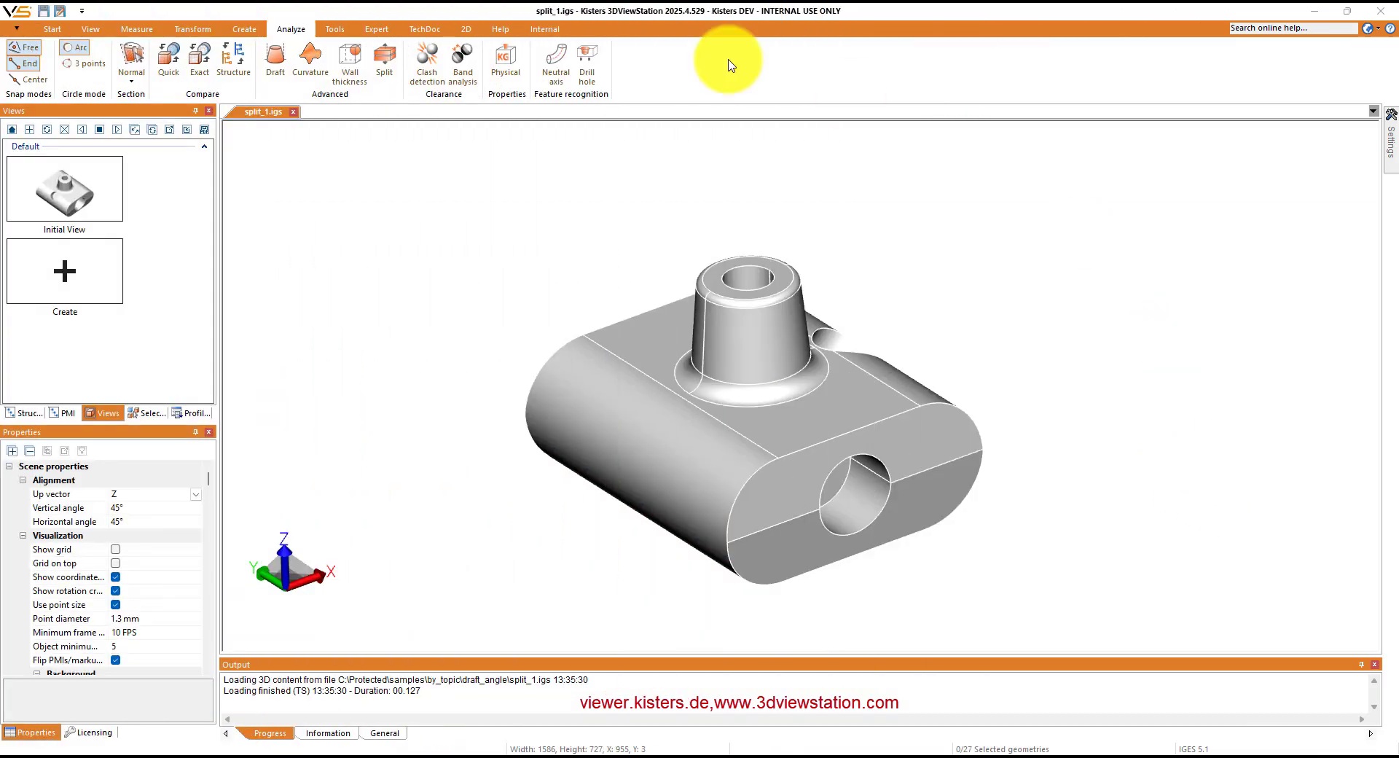
# Start the Split function and compute a first demolding direction normal to the part's flat top face
pyautogui.click(384, 60)
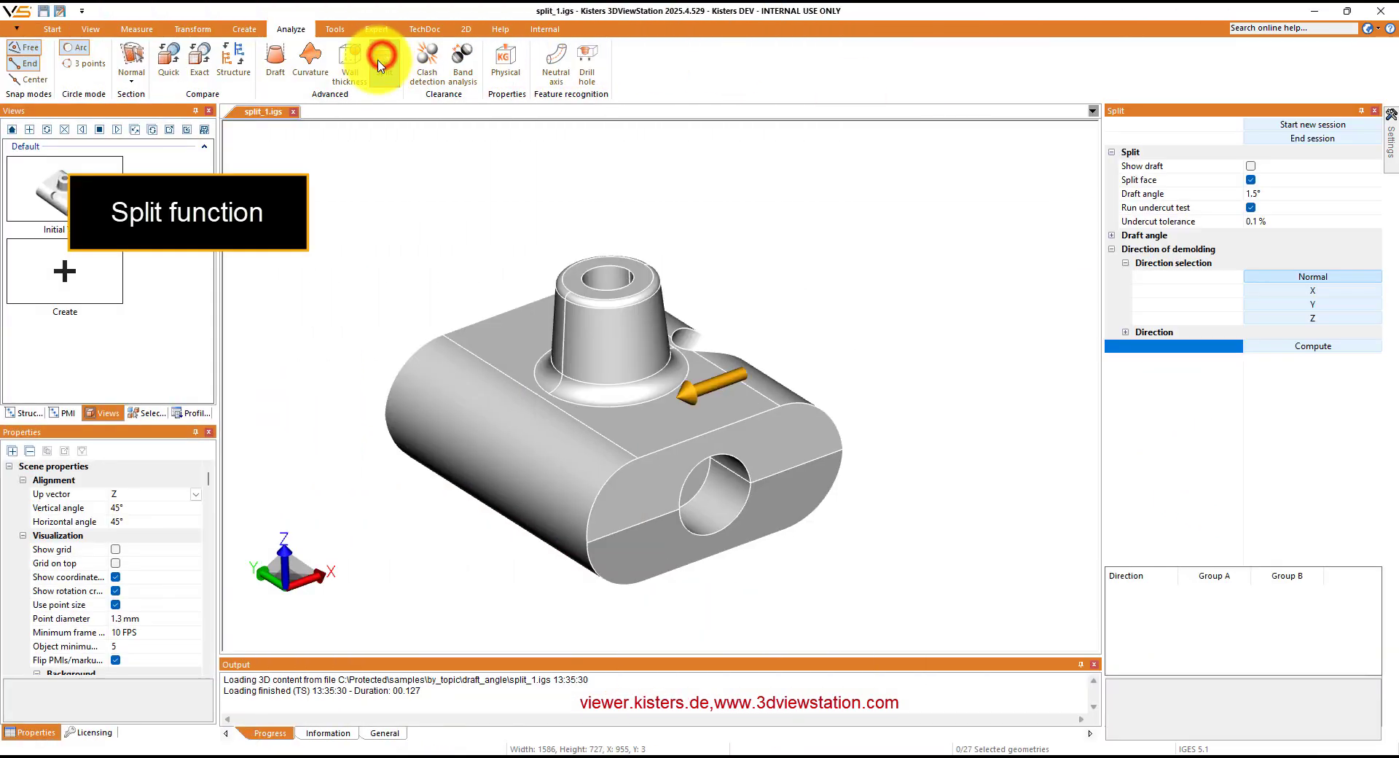
pyautogui.click(705, 419)
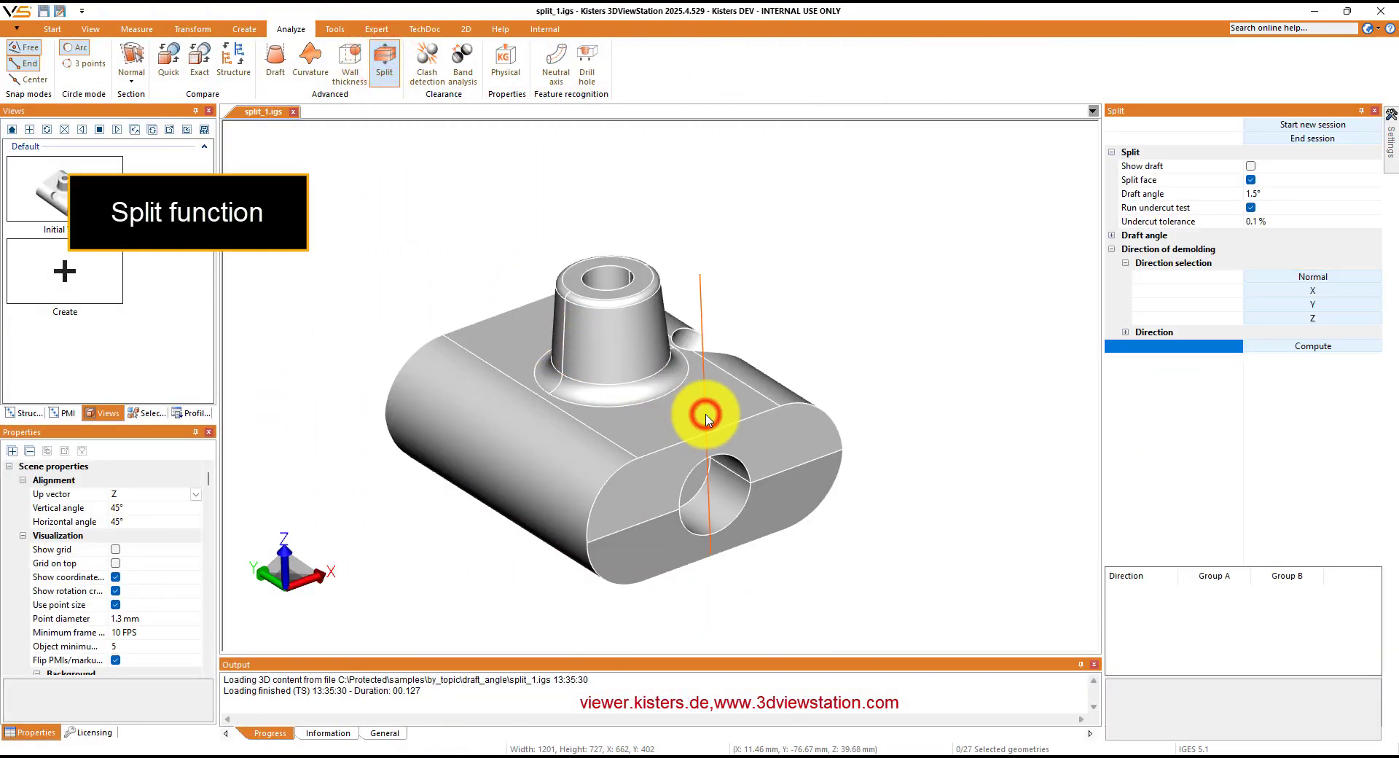
pyautogui.click(1306, 348)
pyautogui.moveTo(1277, 414); pyautogui.dragTo(1207, 428)
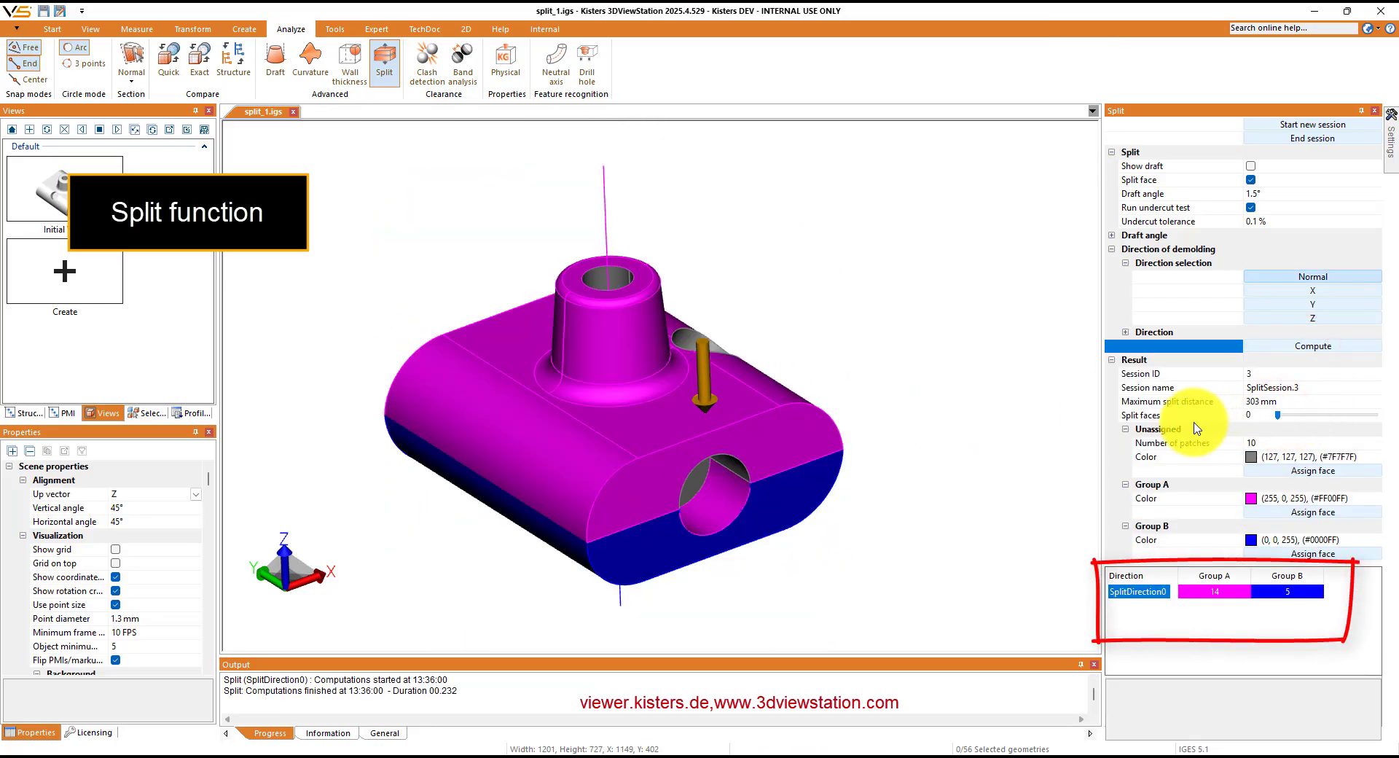
# Add a second demolding direction along the large bore in the front end face and compute the split
pyautogui.click(698, 492)
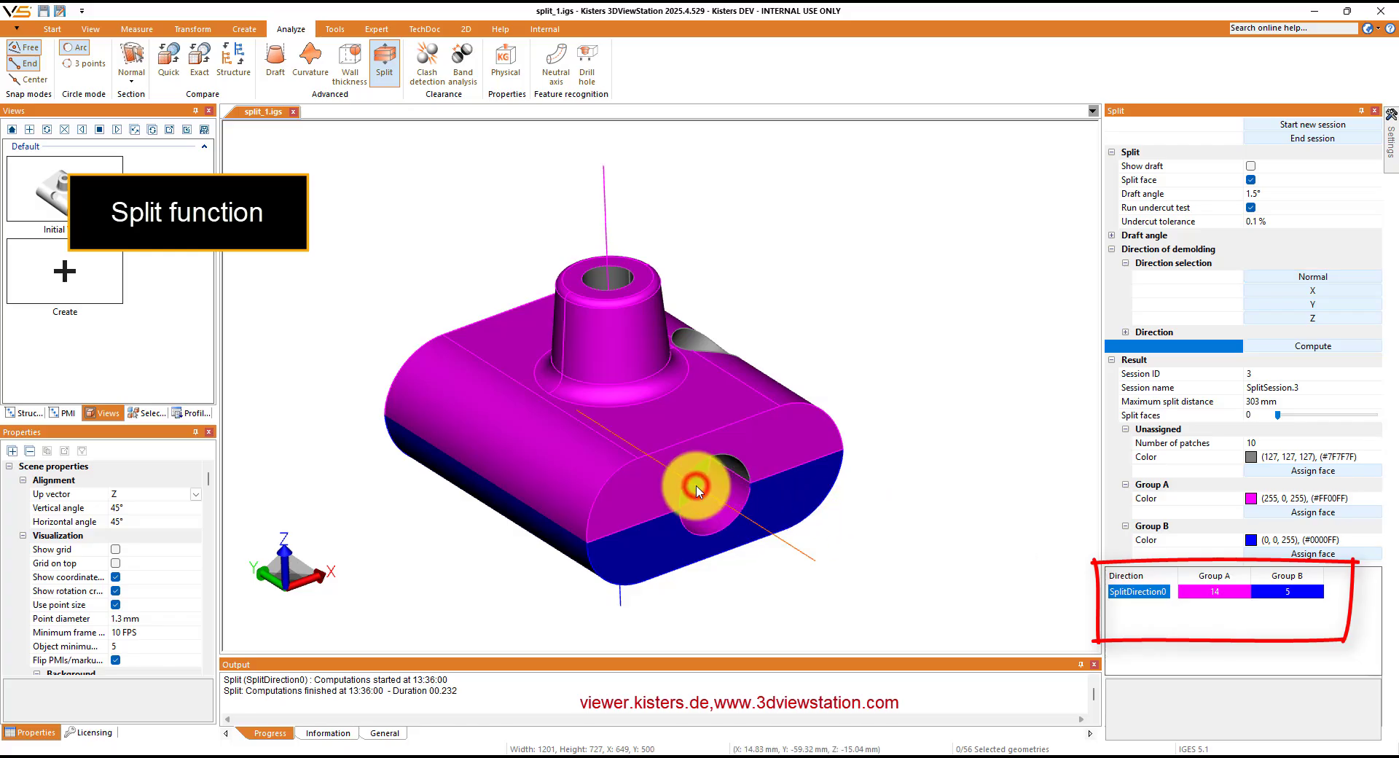
pyautogui.click(1316, 346)
pyautogui.moveTo(1278, 414); pyautogui.dragTo(1249, 428)
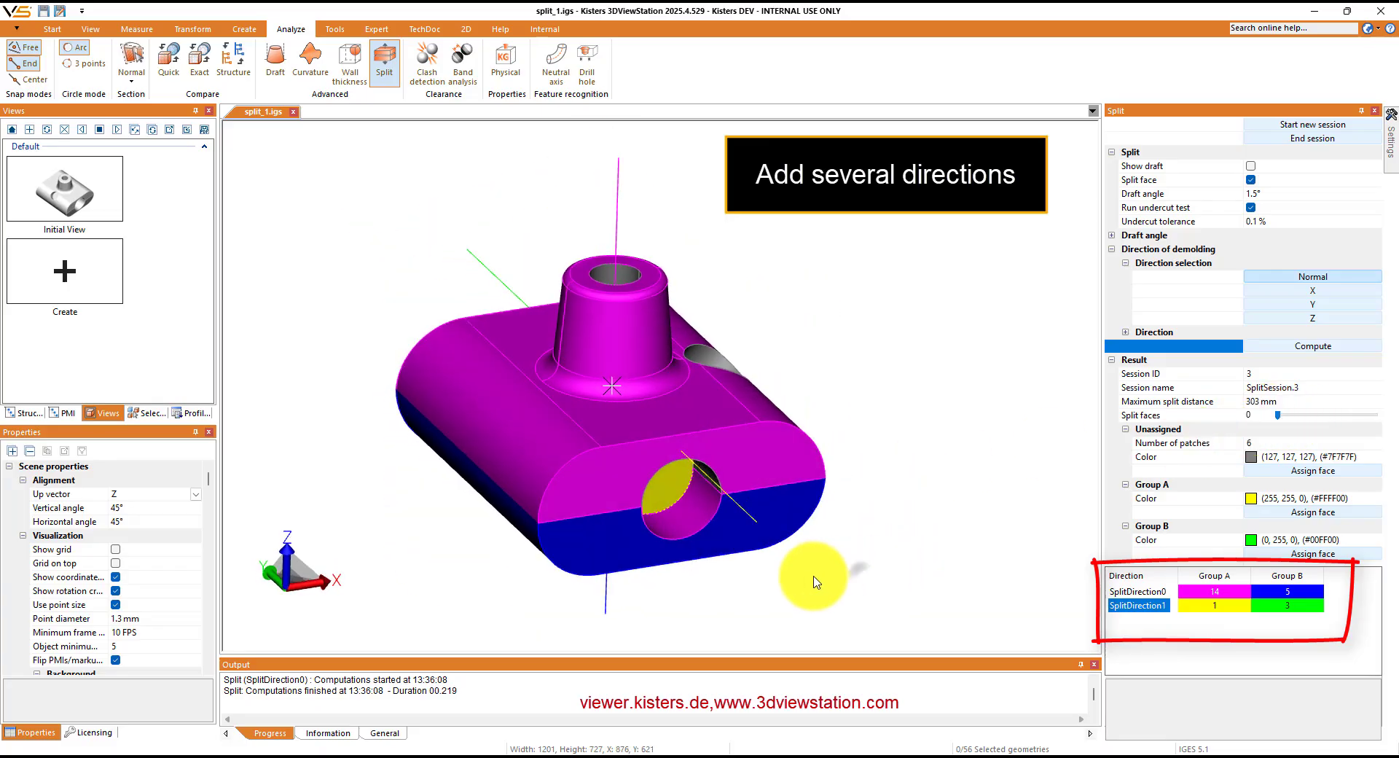
# Add a third demolding direction along the hole in the part's rounded side and compute the split
pyautogui.moveTo(817, 582); pyautogui.dragTo(763, 386)
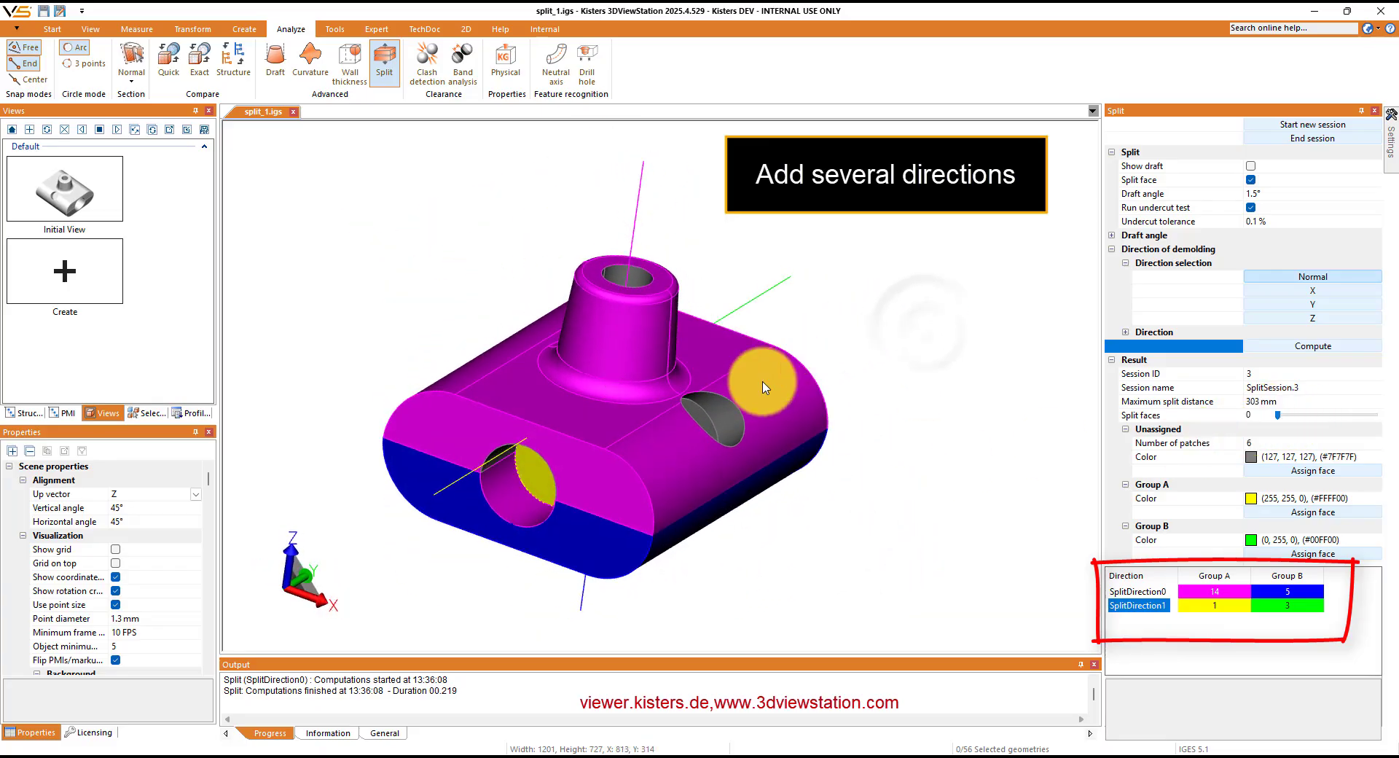
pyautogui.click(707, 428)
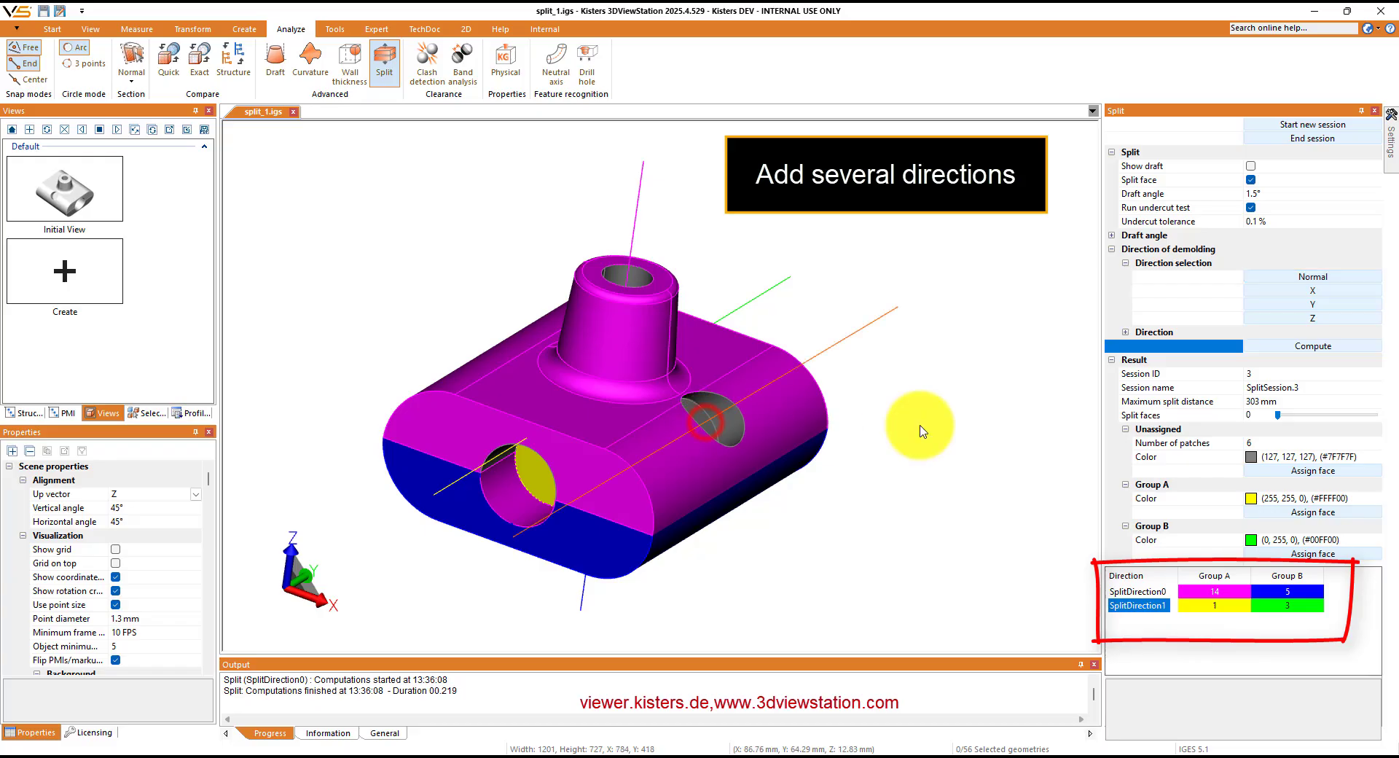
pyautogui.click(1277, 347)
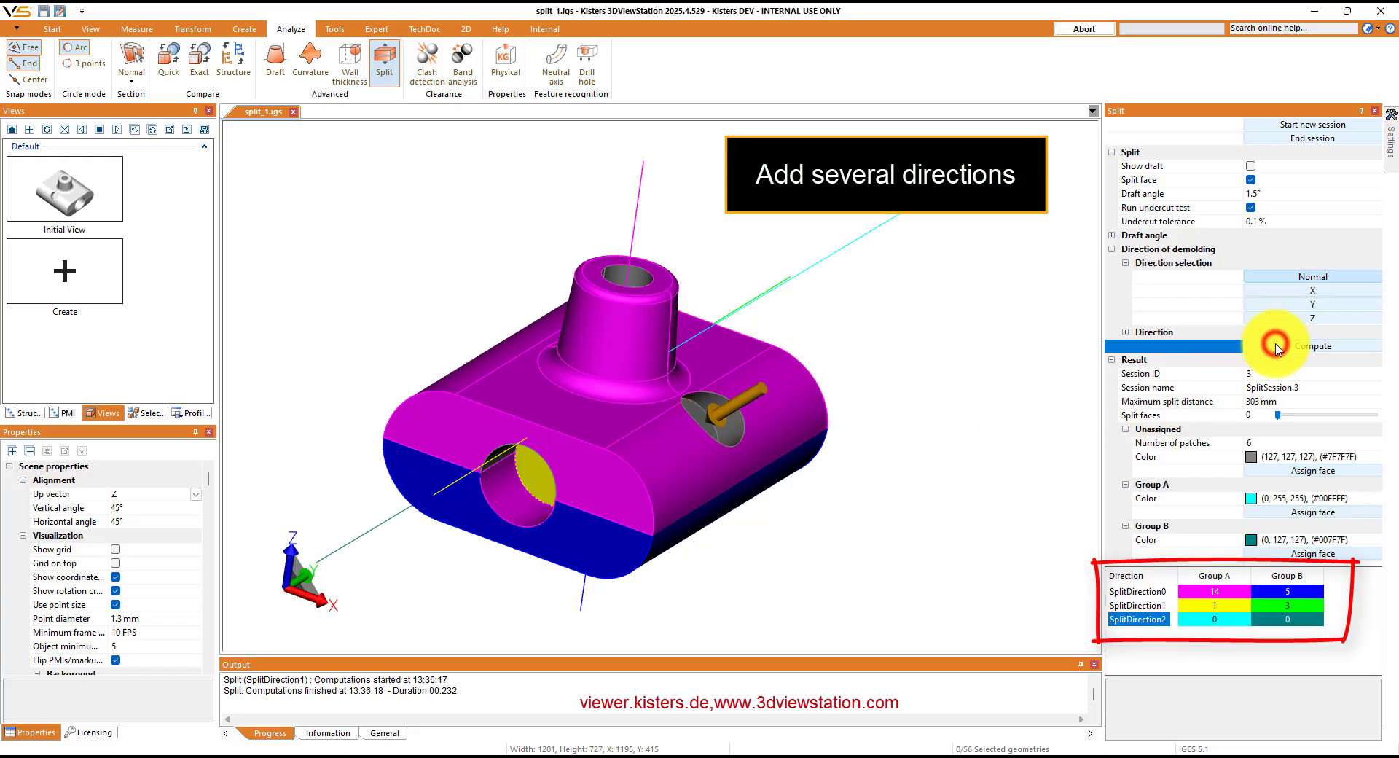
pyautogui.moveTo(1277, 416)
pyautogui.mouseDown()
pyautogui.moveTo(1304, 415)
pyautogui.moveTo(1278, 415)
pyautogui.mouseUp()
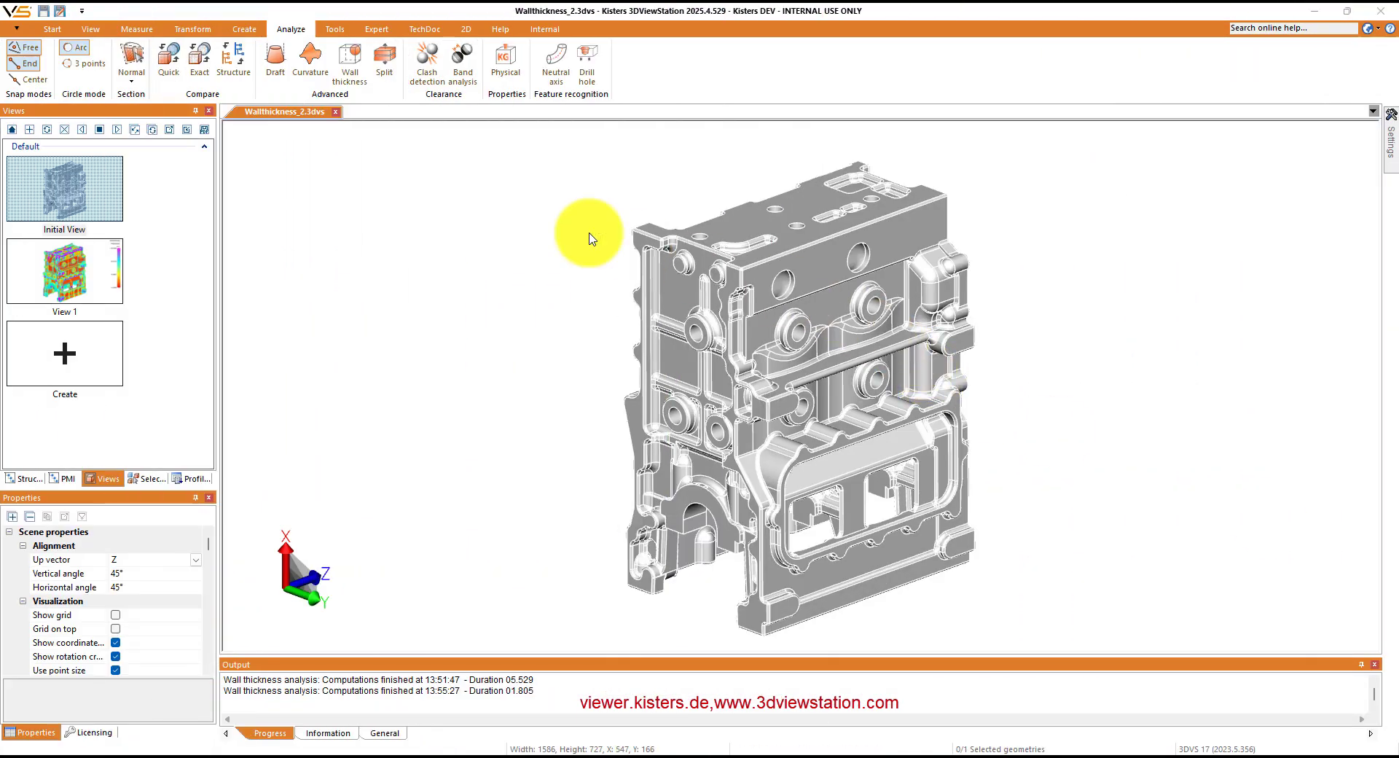
# Compute a wall thickness analysis of the engine block with the Rolling ball - detailed preset
pyautogui.click(349, 59)
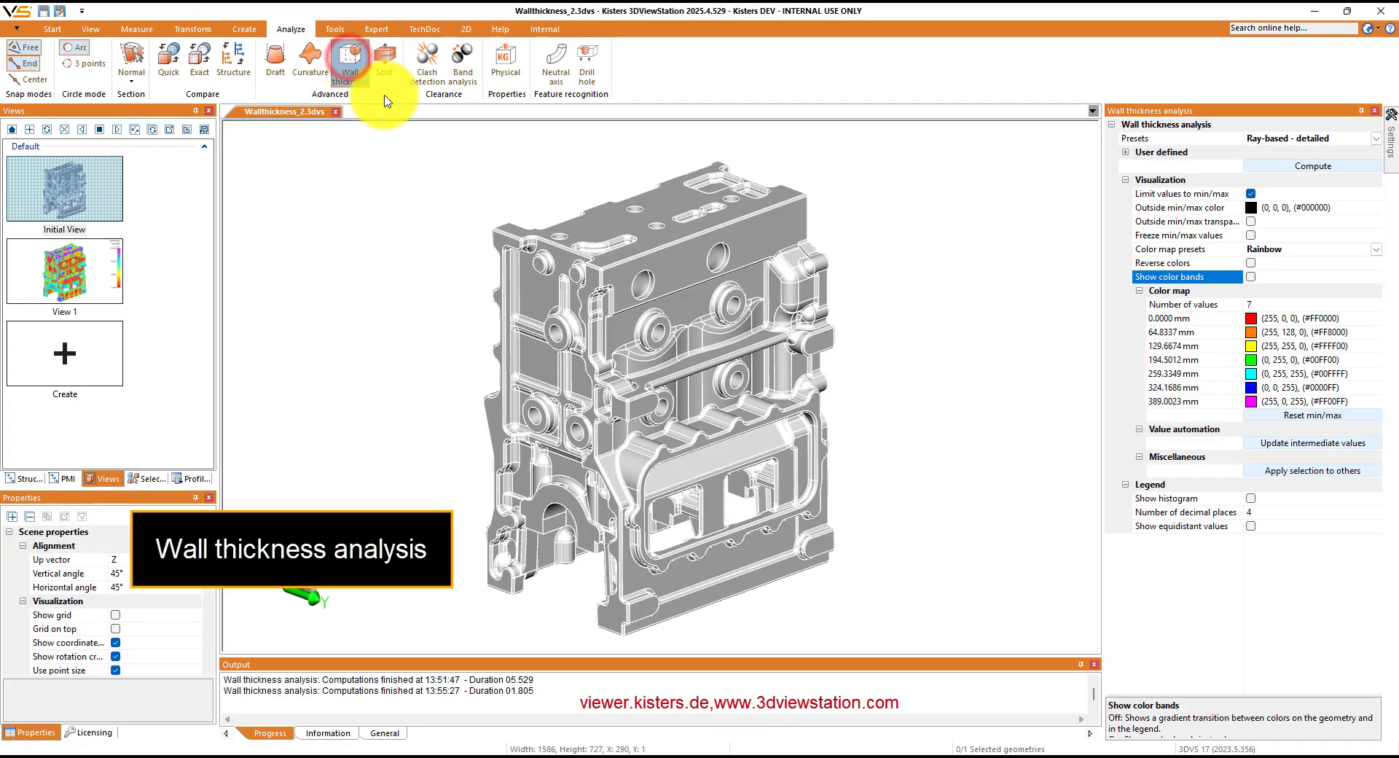
pyautogui.click(1376, 140)
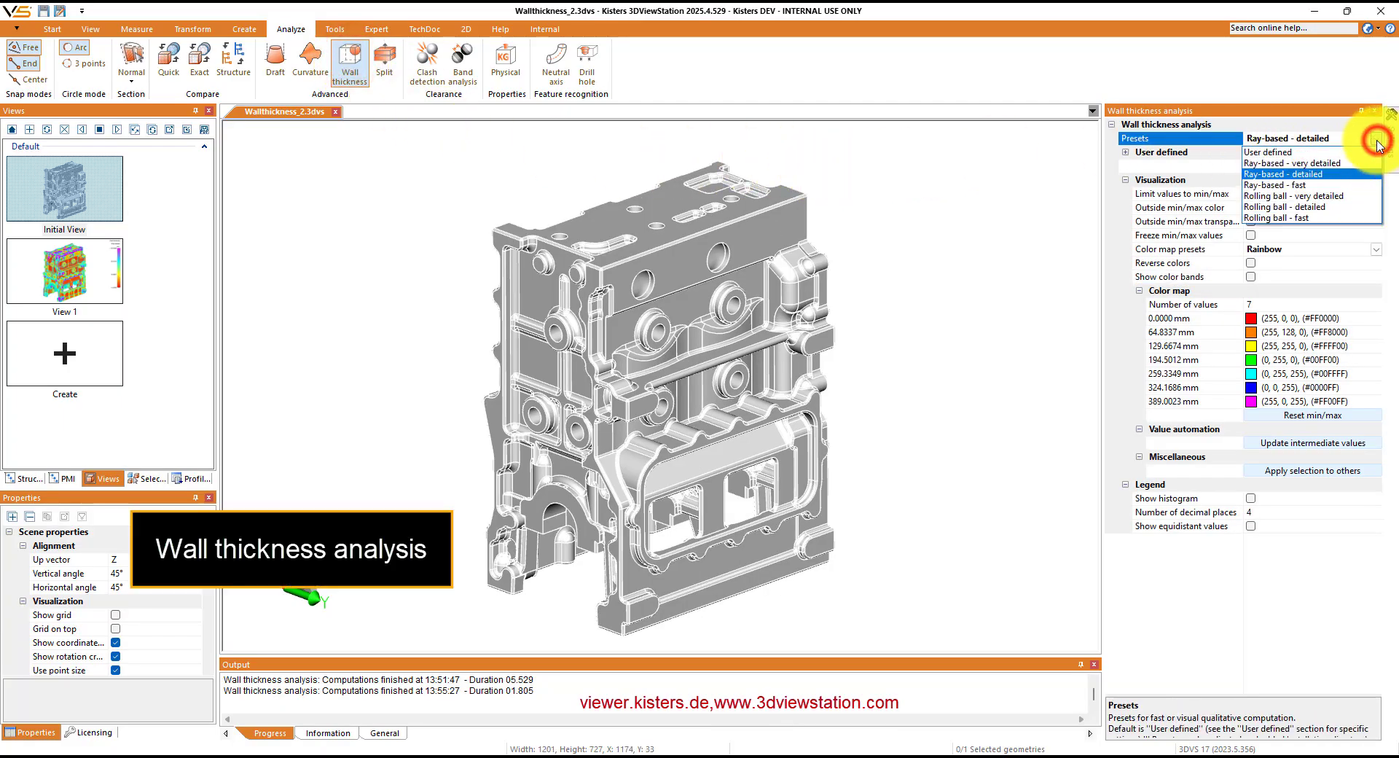
pyautogui.click(1328, 208)
pyautogui.click(1320, 167)
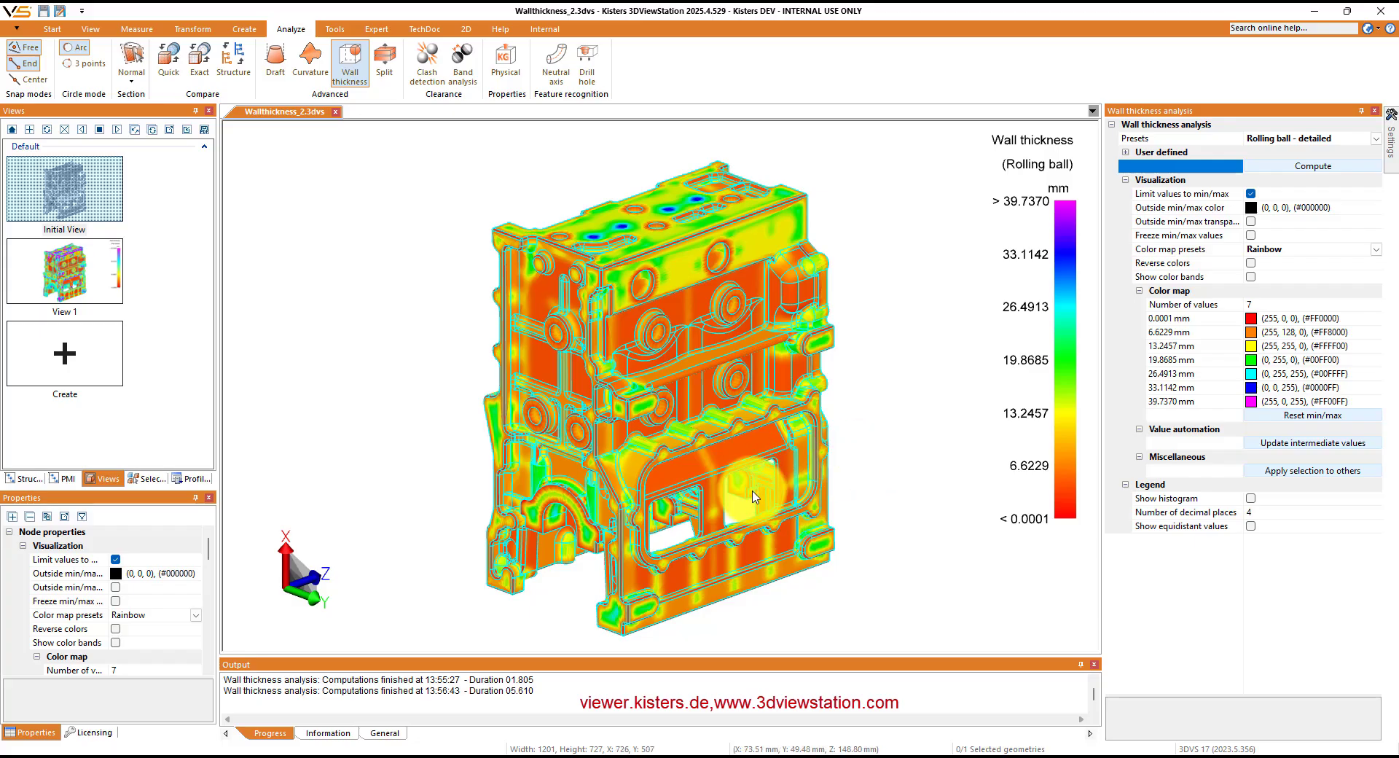
# Preview the wall thickness result in color bands and return it to the gradient display
pyautogui.scroll(3, 634, 517)
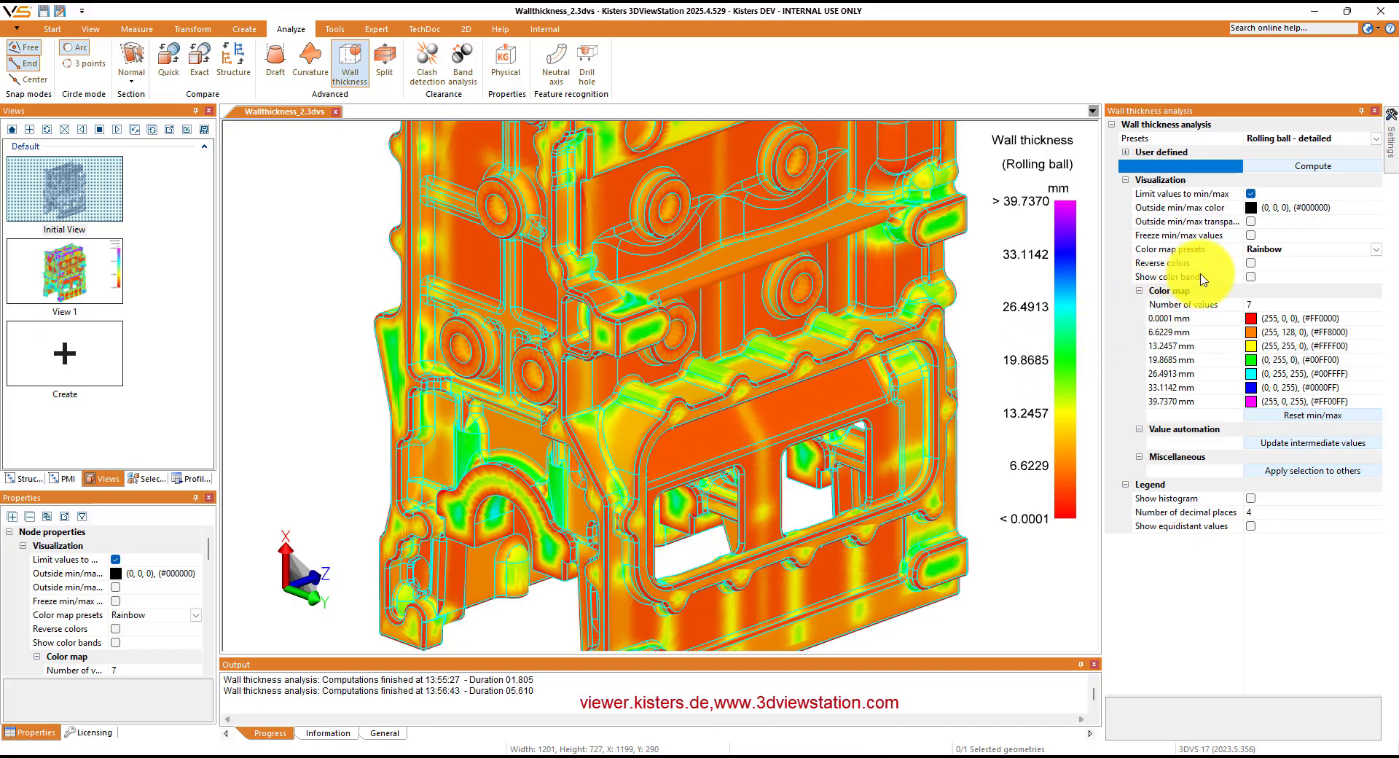
pyautogui.click(1251, 277)
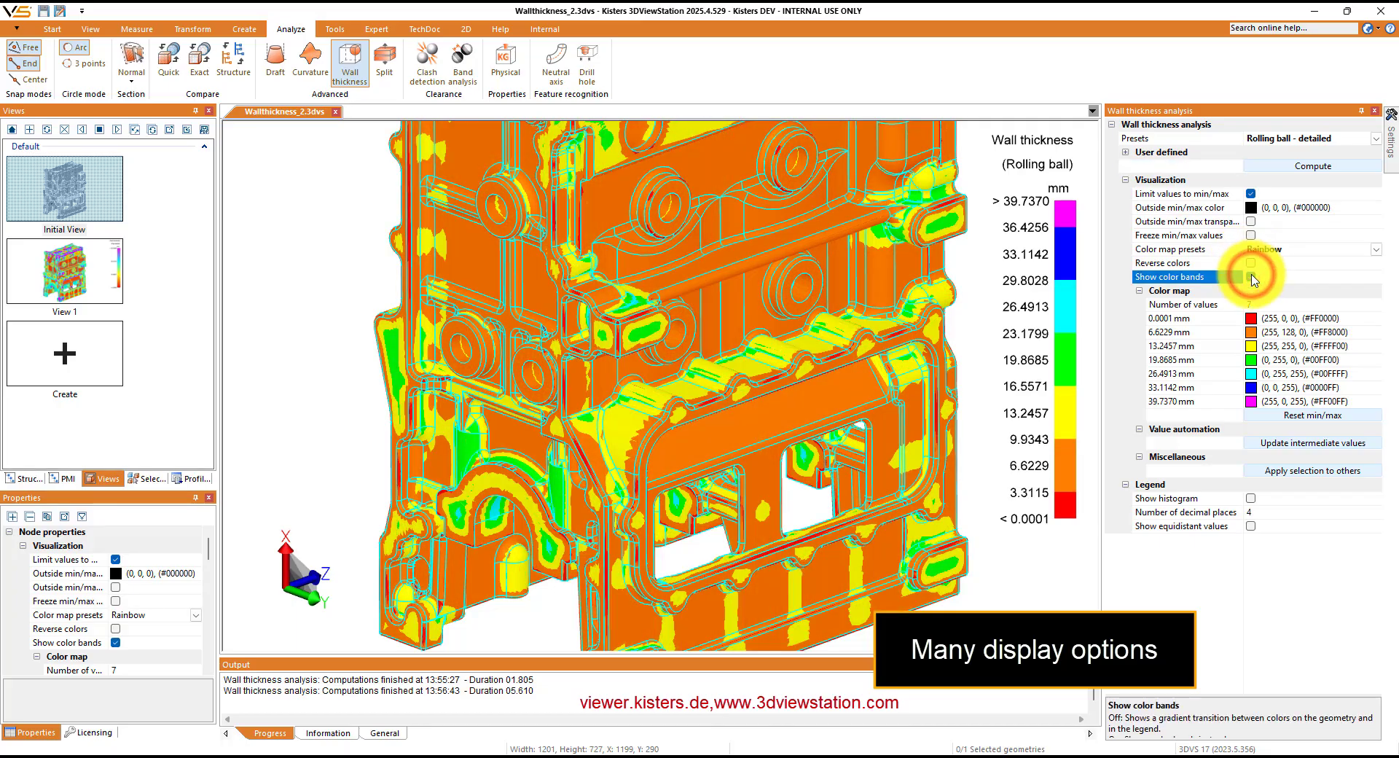
pyautogui.click(1252, 277)
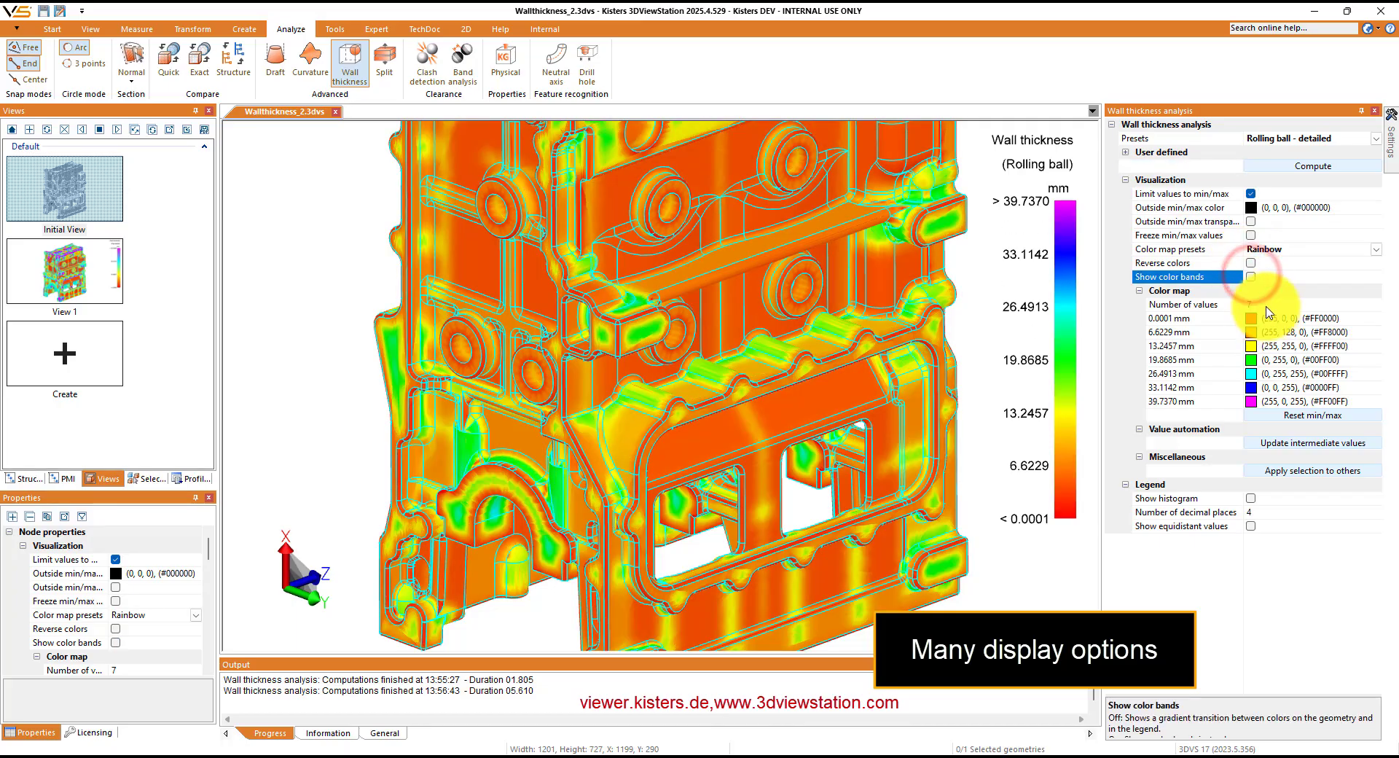
# Configure the wall thickness color map with 5 values and a 25 mm maximum, recalculating the intermediate values
pyautogui.click(1263, 305)
pyautogui.write('5')
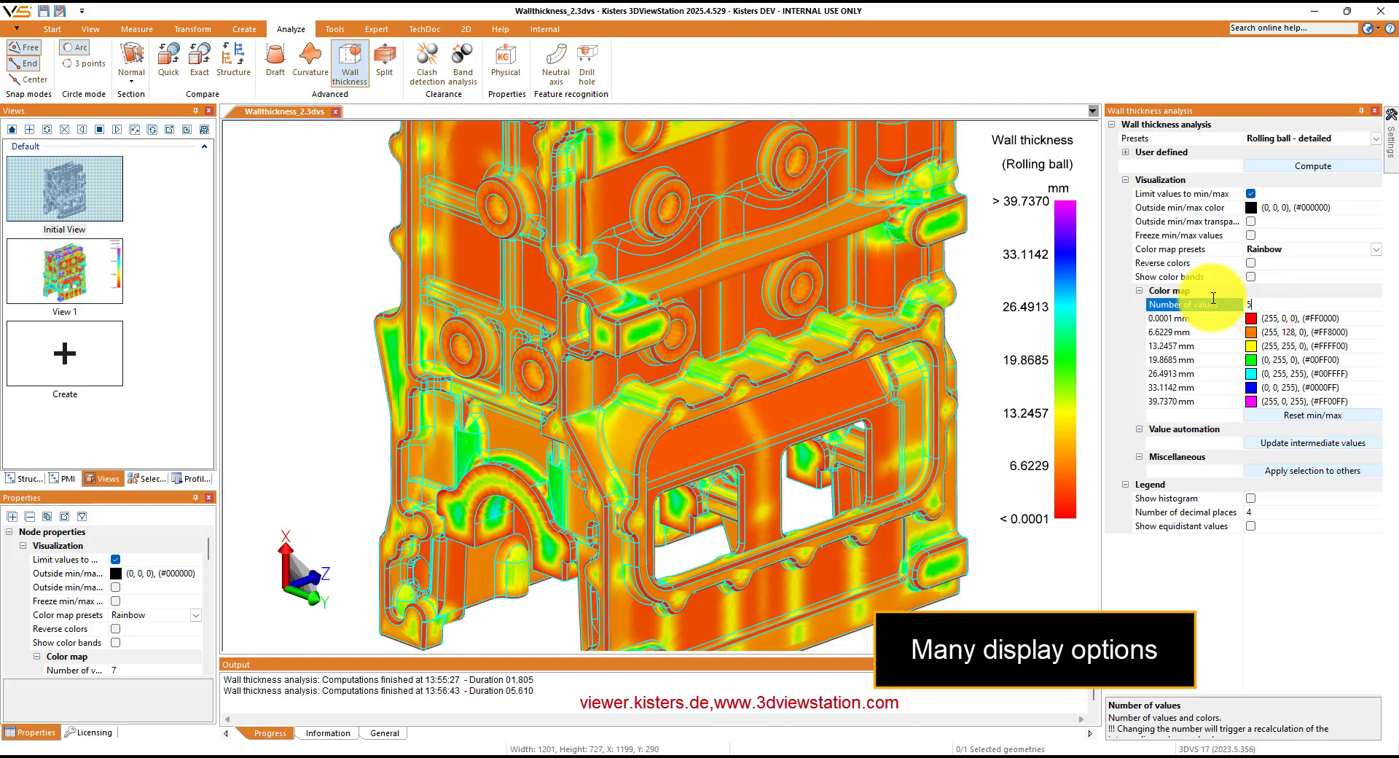
pyautogui.press('Return')
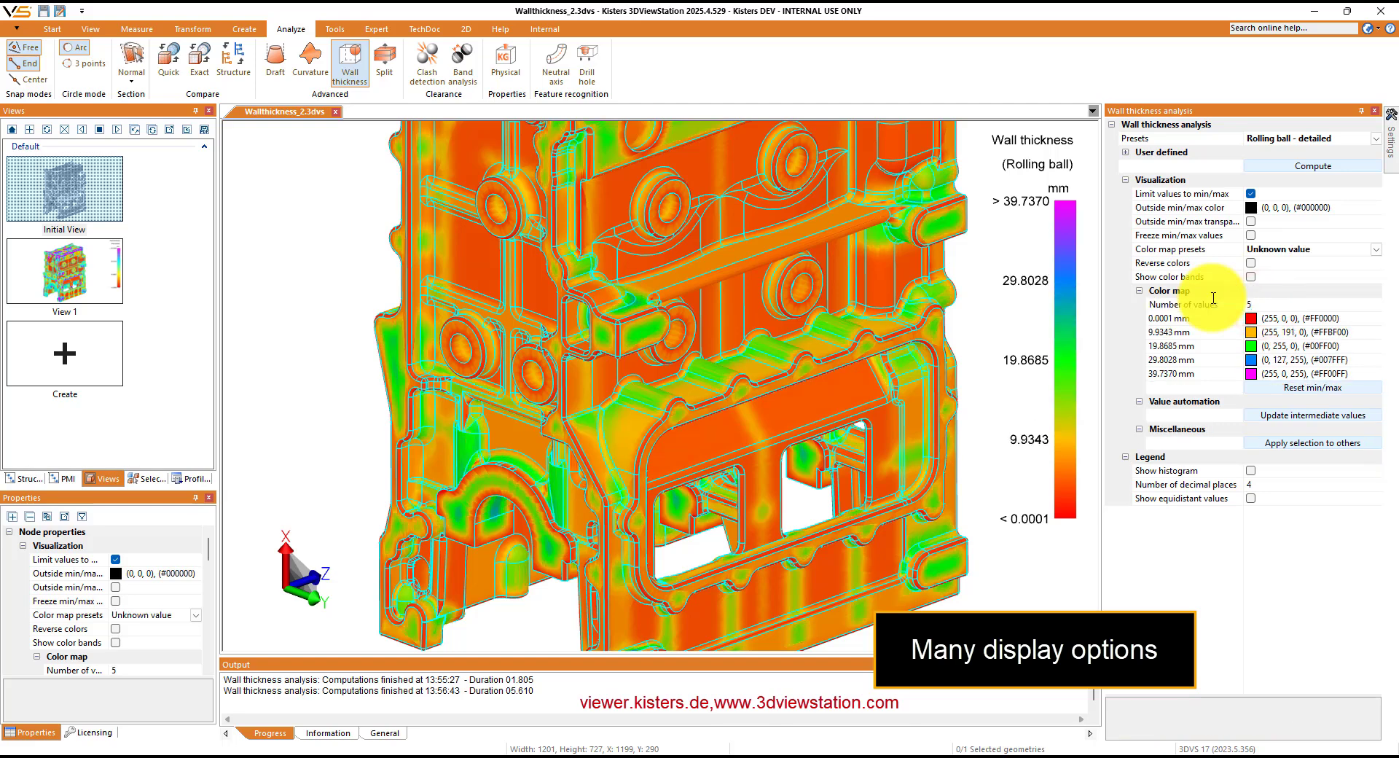
pyautogui.click(1207, 373)
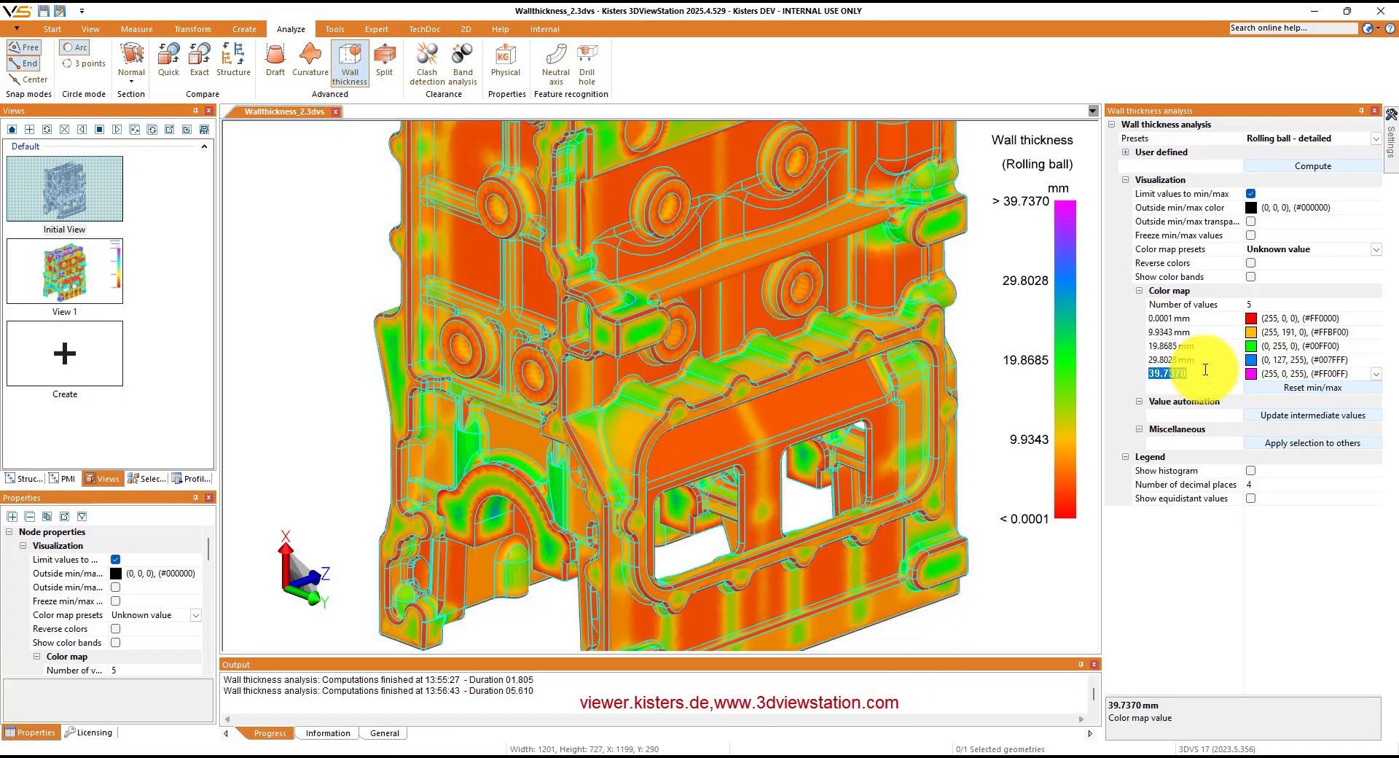
pyautogui.press('Return')
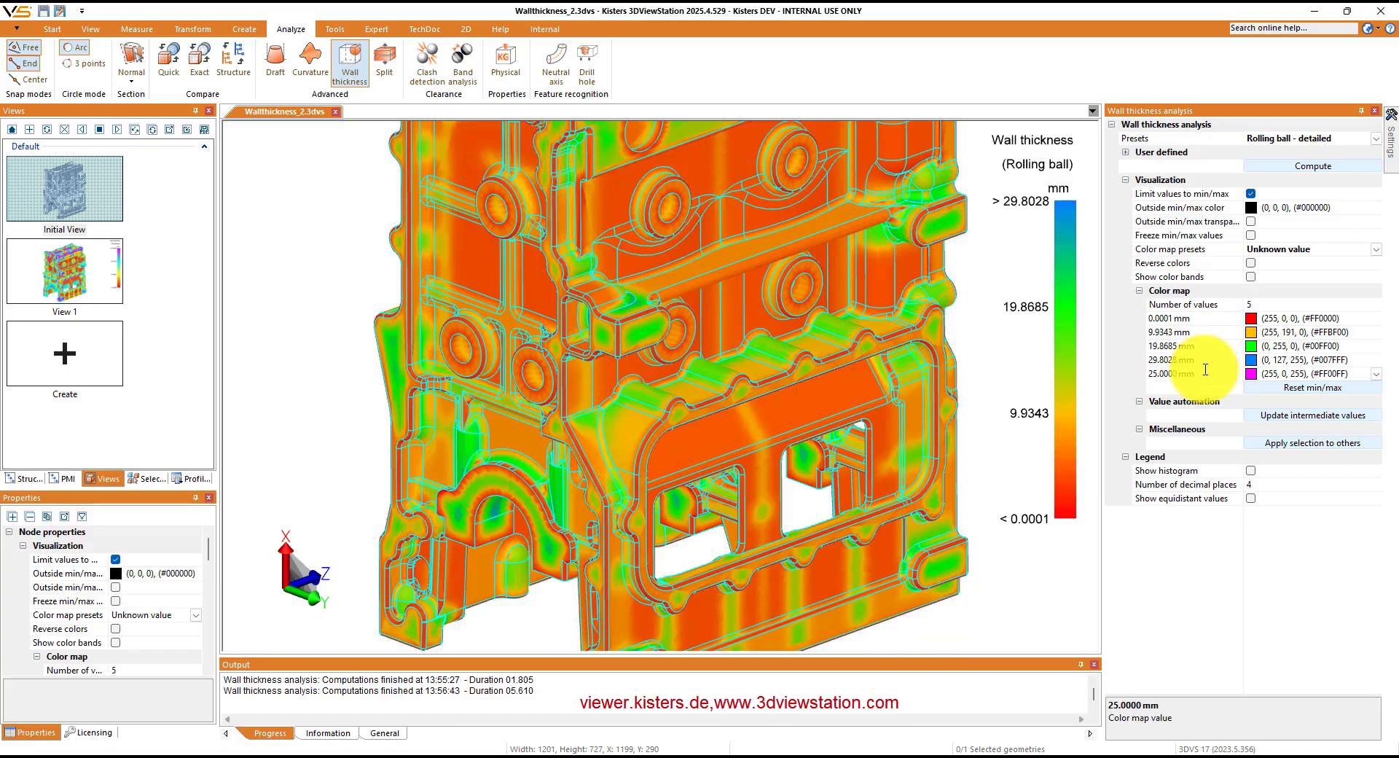
pyautogui.click(1281, 421)
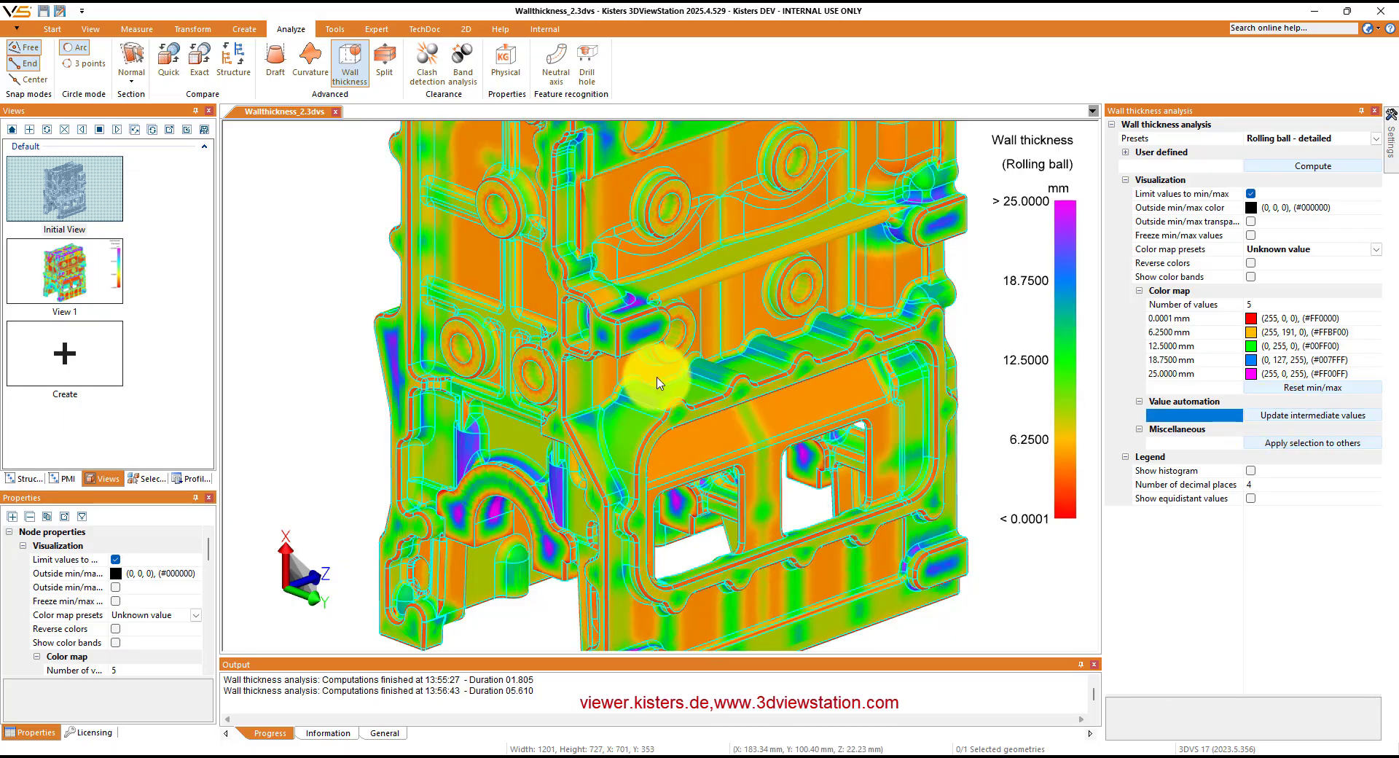
# Apply the Heat color map preset to the wall thickness result and display it in color bands
pyautogui.scroll(-5, 619, 383)
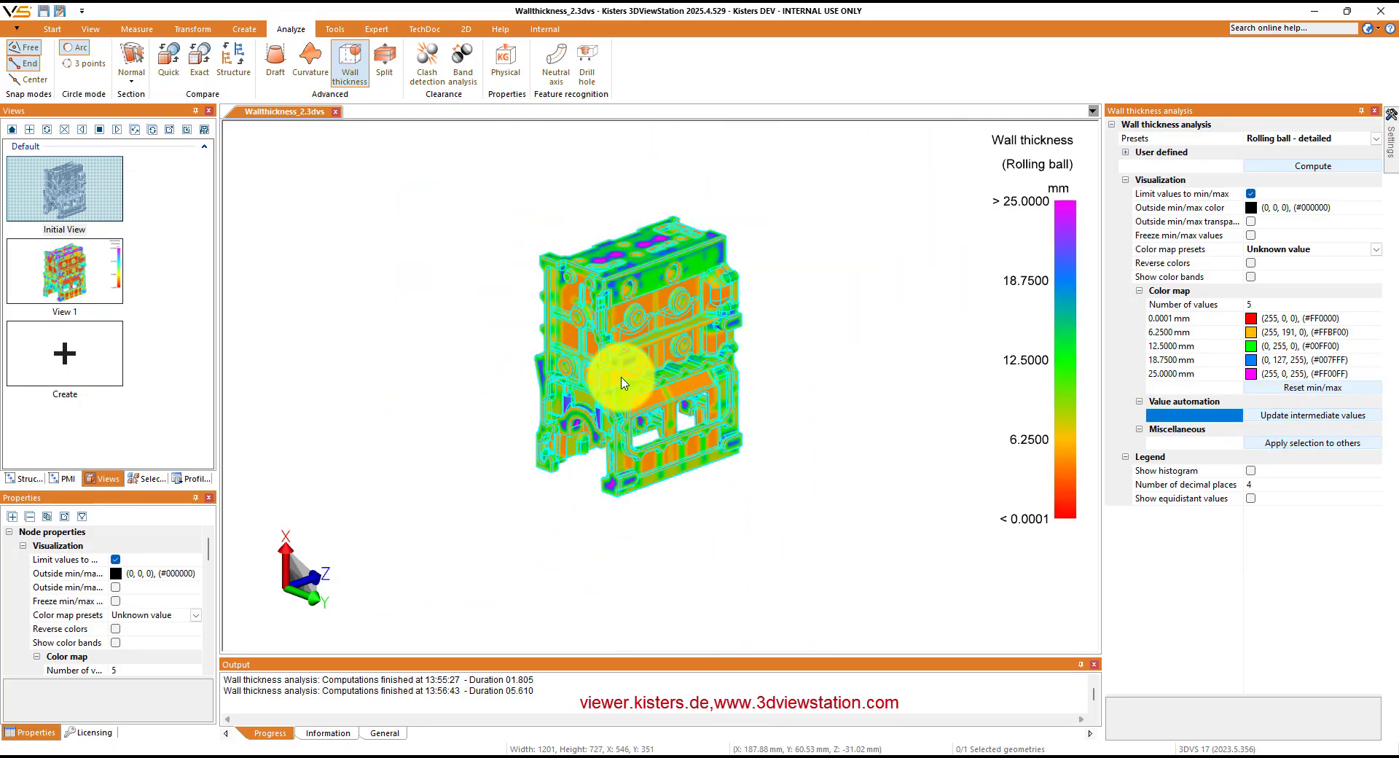
pyautogui.scroll(5, 623, 383)
pyautogui.moveTo(581, 462)
pyautogui.mouseDown()
pyautogui.moveTo(725, 452)
pyautogui.moveTo(580, 445)
pyautogui.mouseUp()
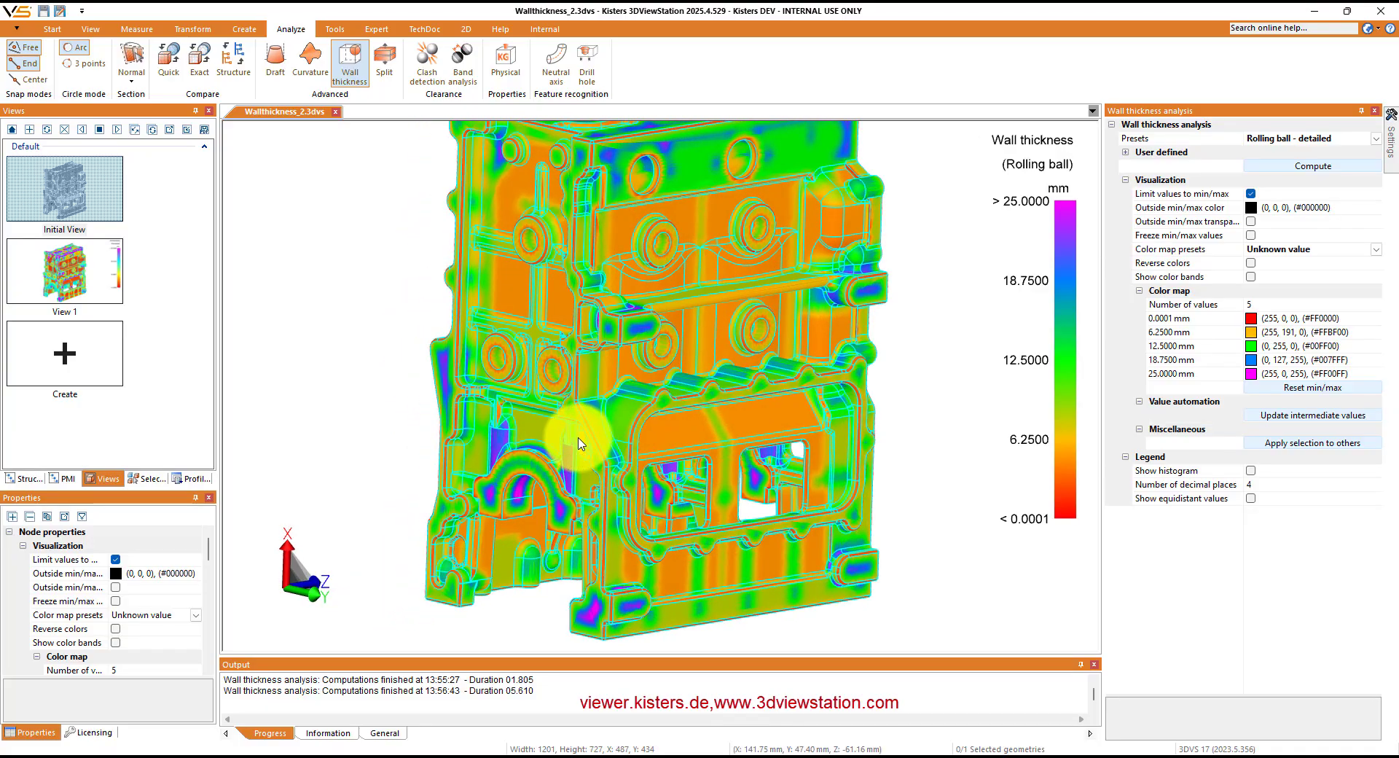
pyautogui.click(1376, 249)
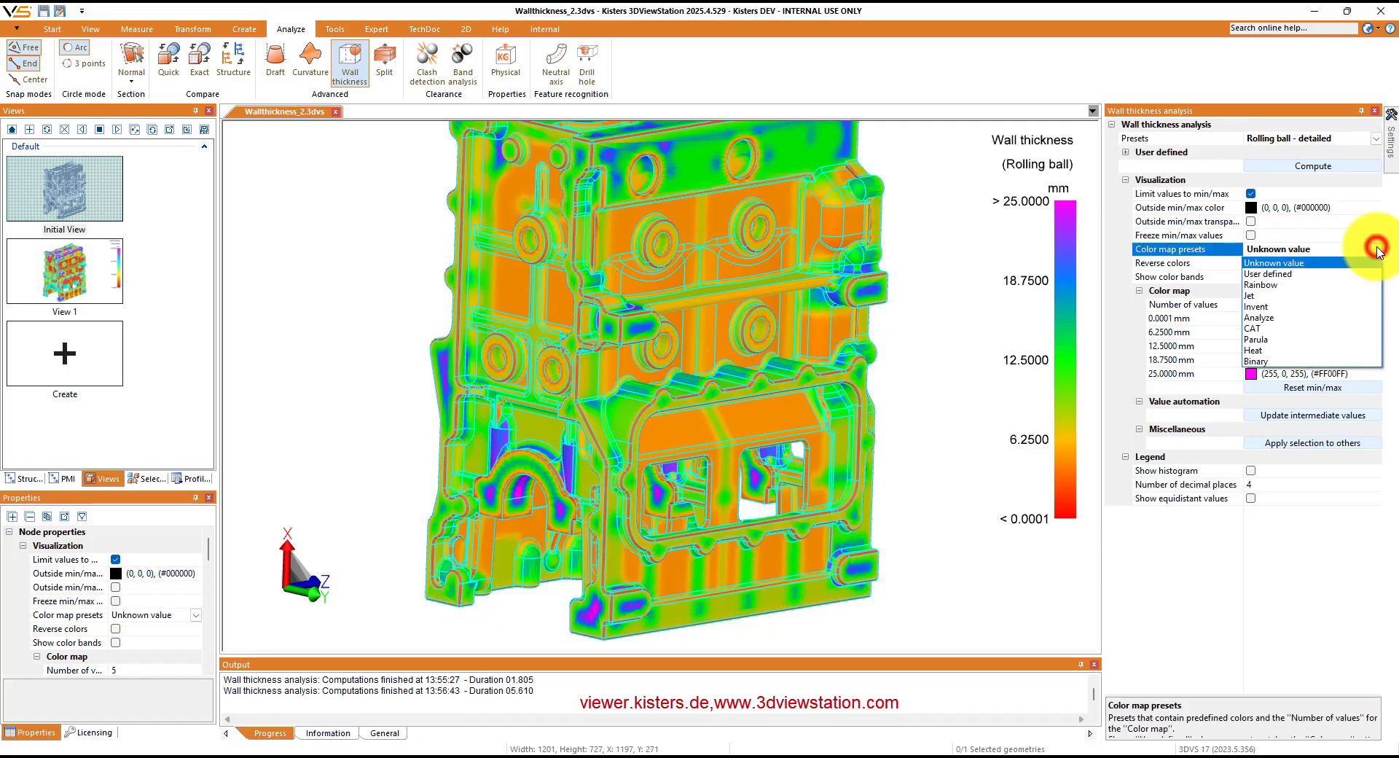
pyautogui.click(1266, 339)
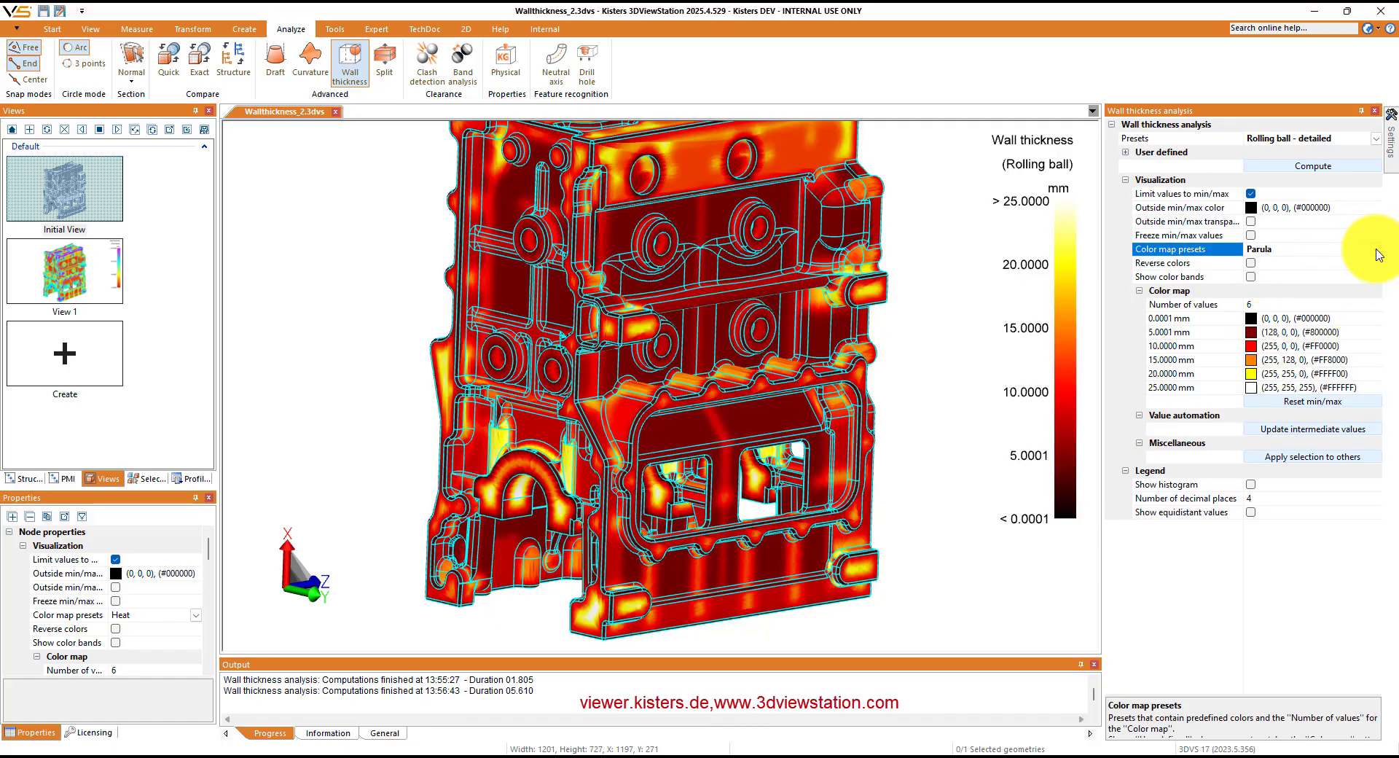
pyautogui.click(1376, 250)
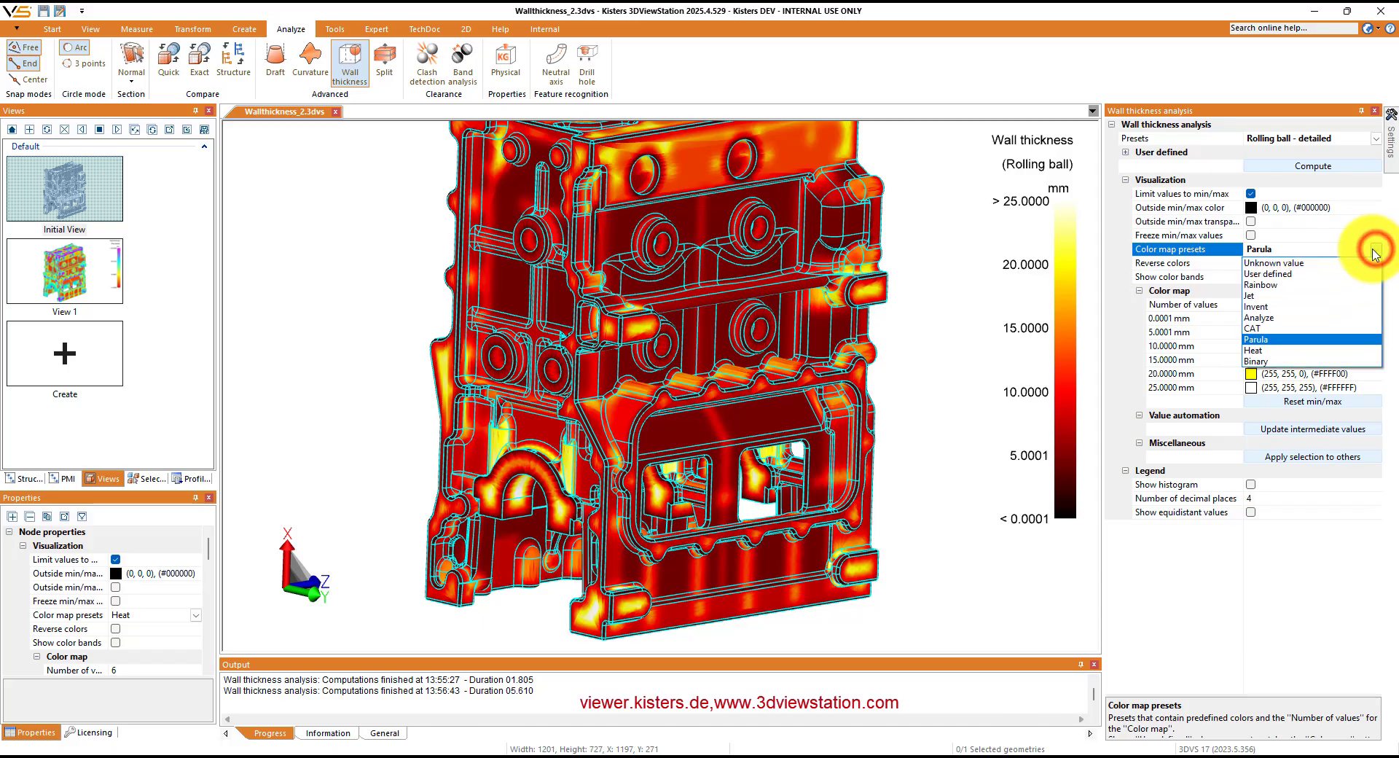
pyautogui.click(1275, 352)
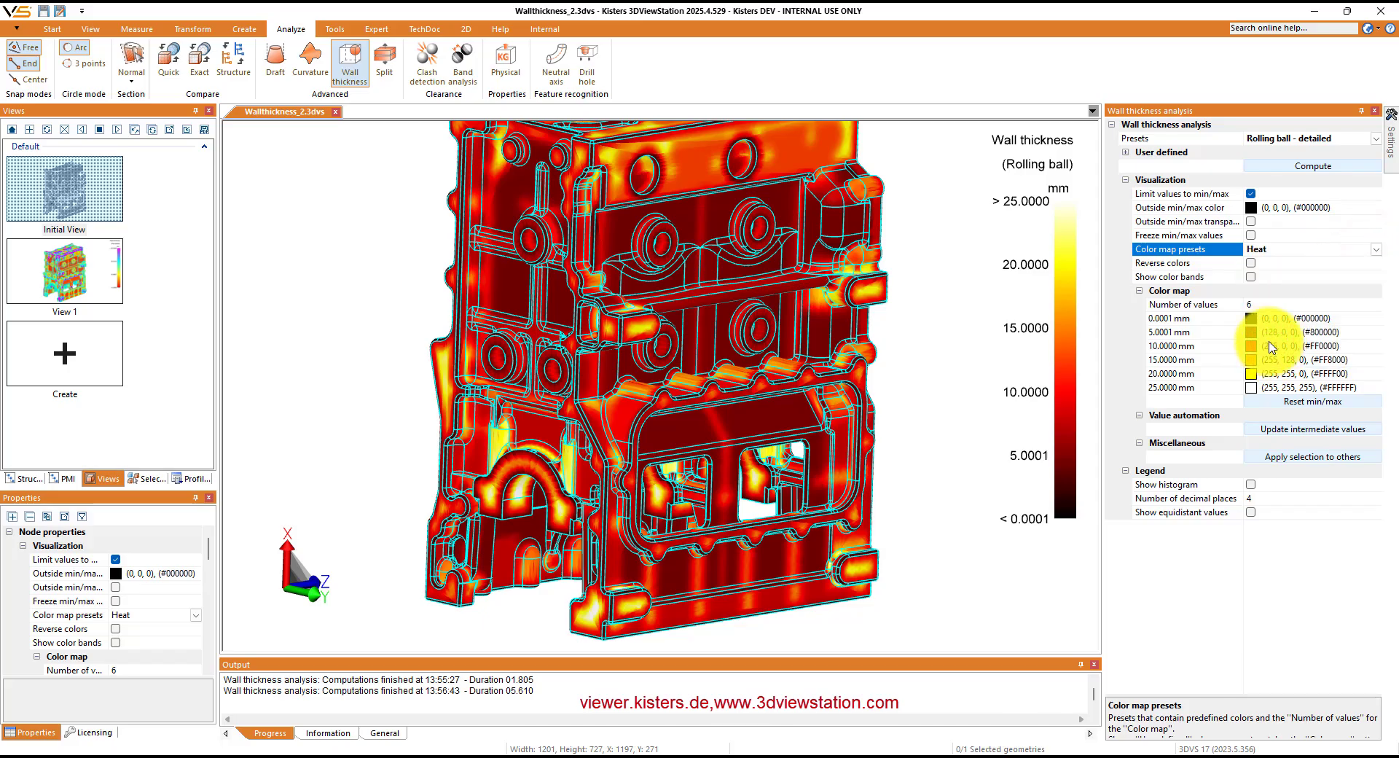
pyautogui.click(1250, 277)
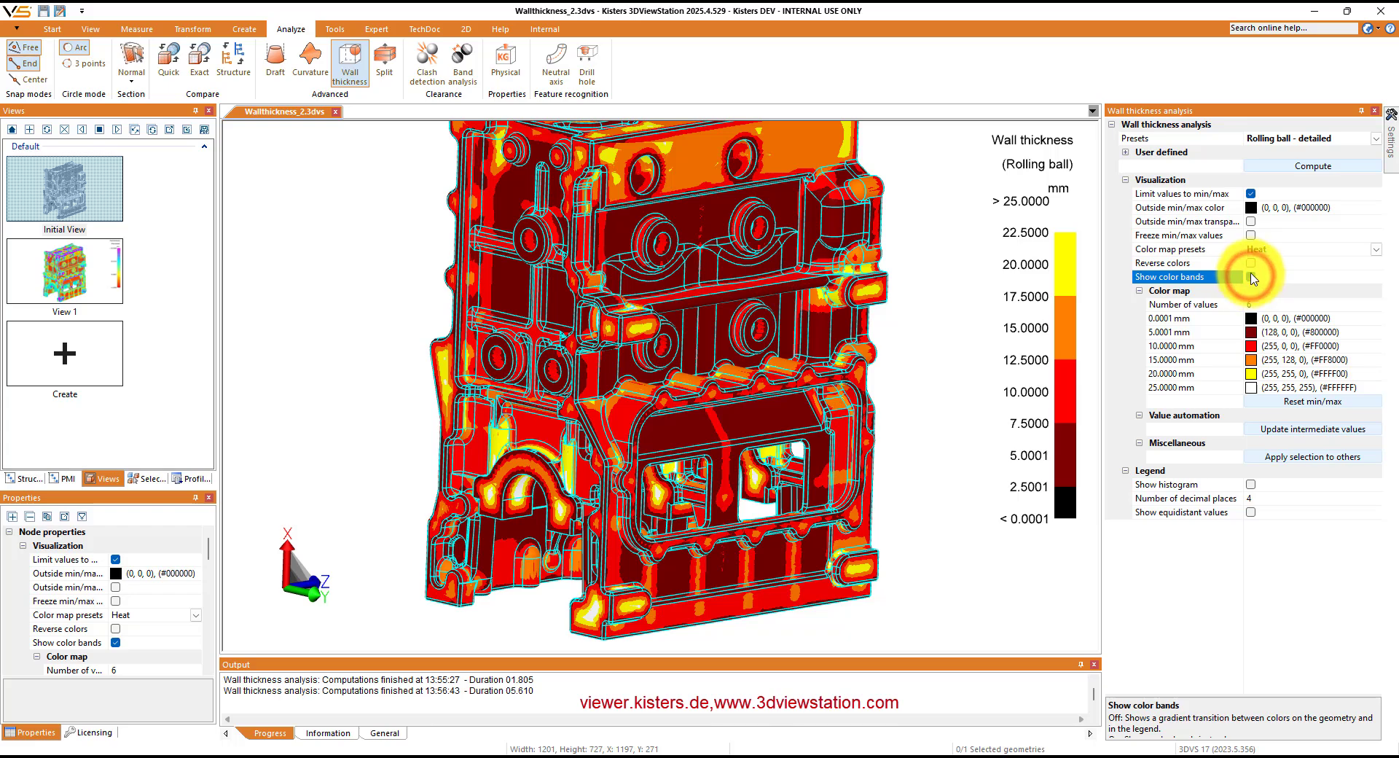
# Reverse the colors of the wall thickness color map
pyautogui.click(1250, 263)
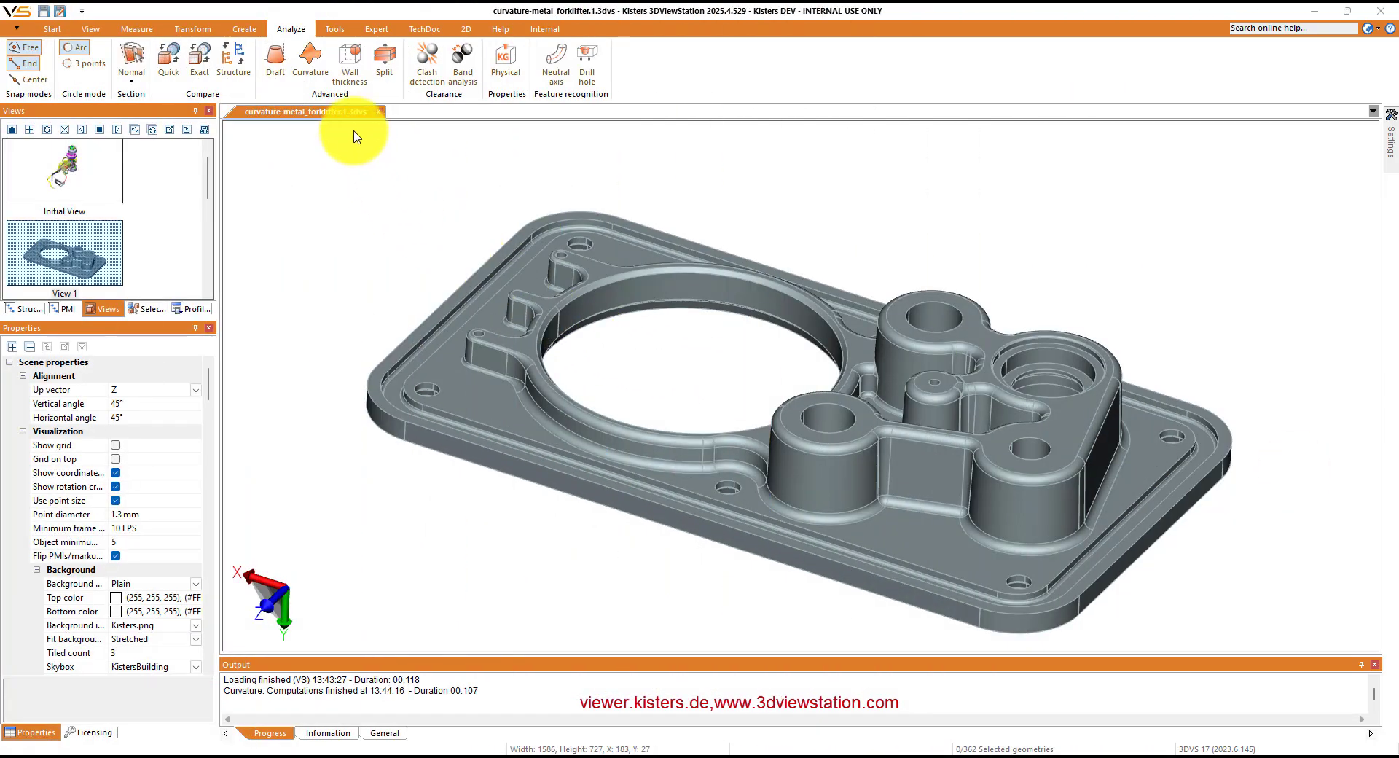
# Compute a Mean curvature analysis of the plate part and display it in color bands with reversed colors
pyautogui.click(312, 60)
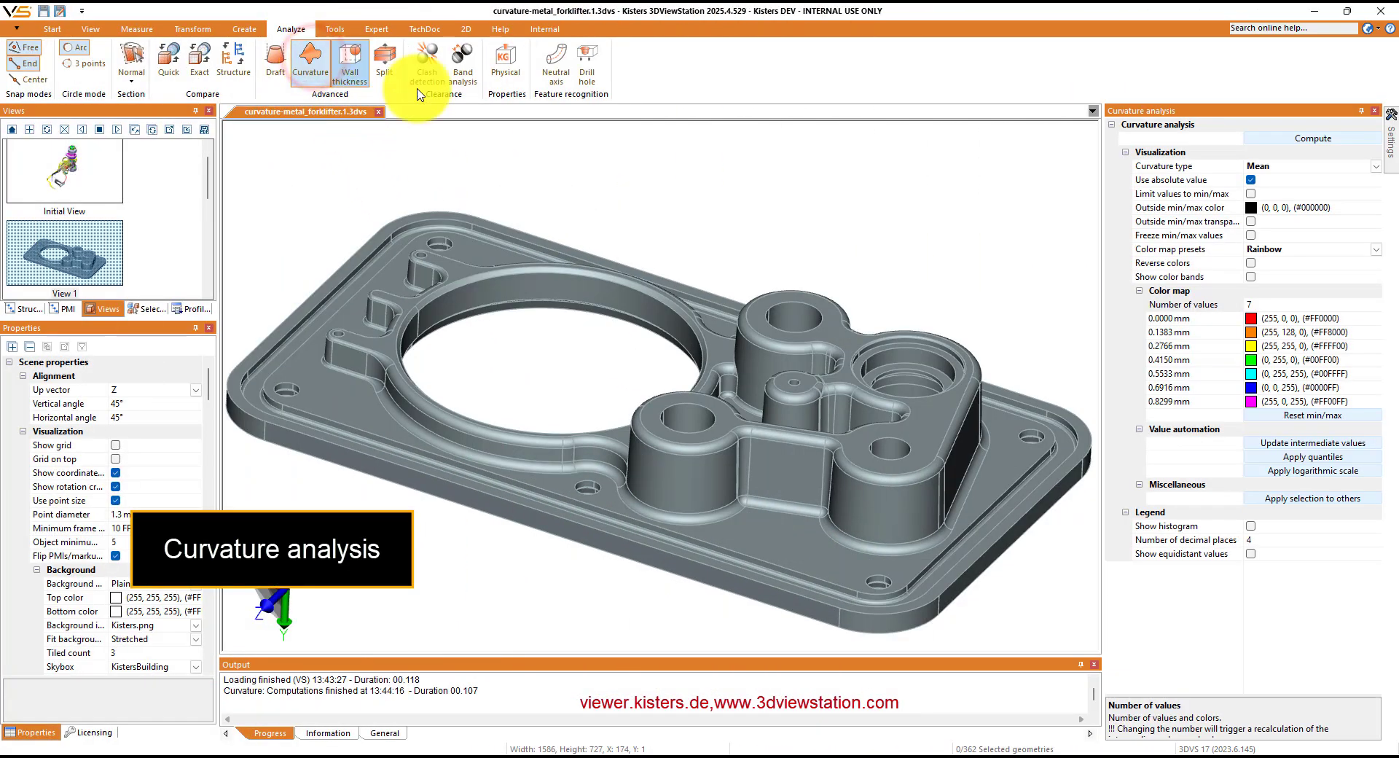
pyautogui.click(1289, 141)
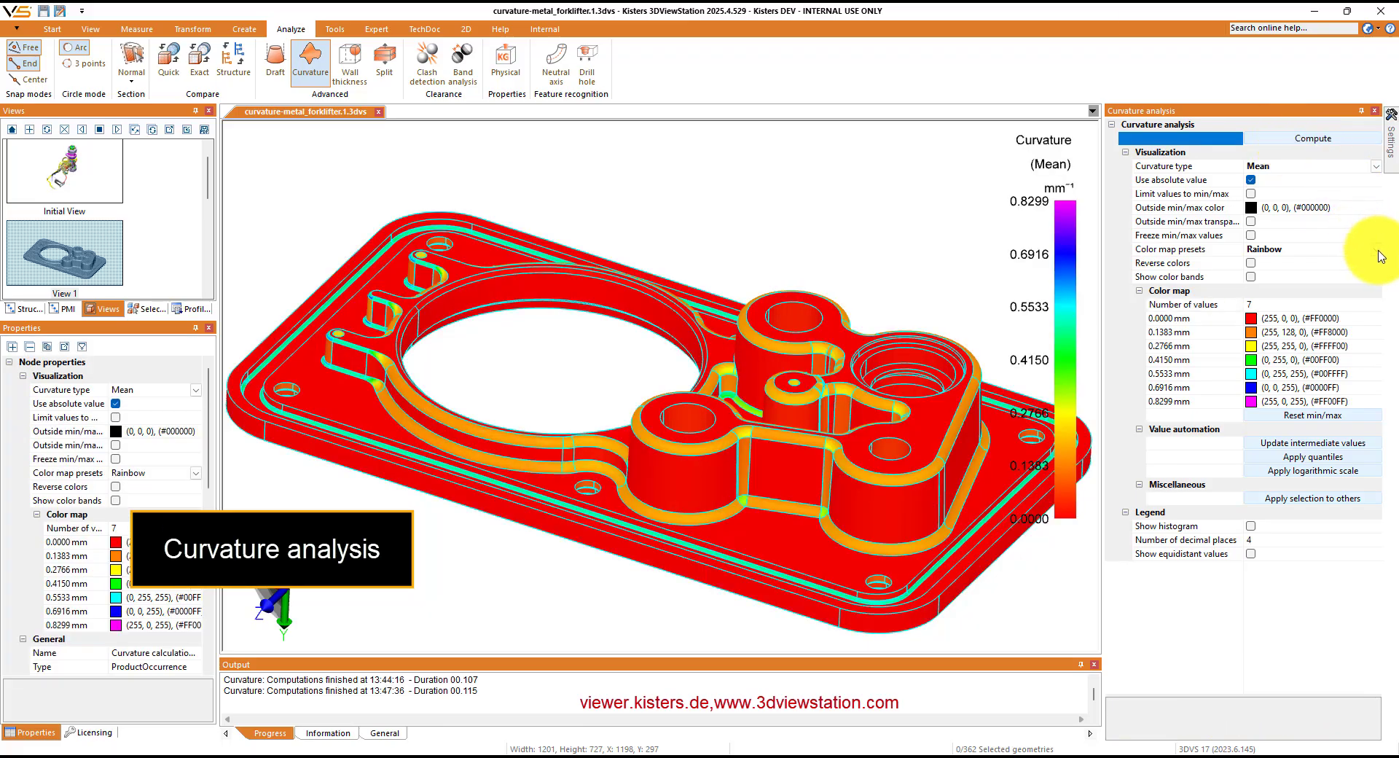
pyautogui.click(1251, 277)
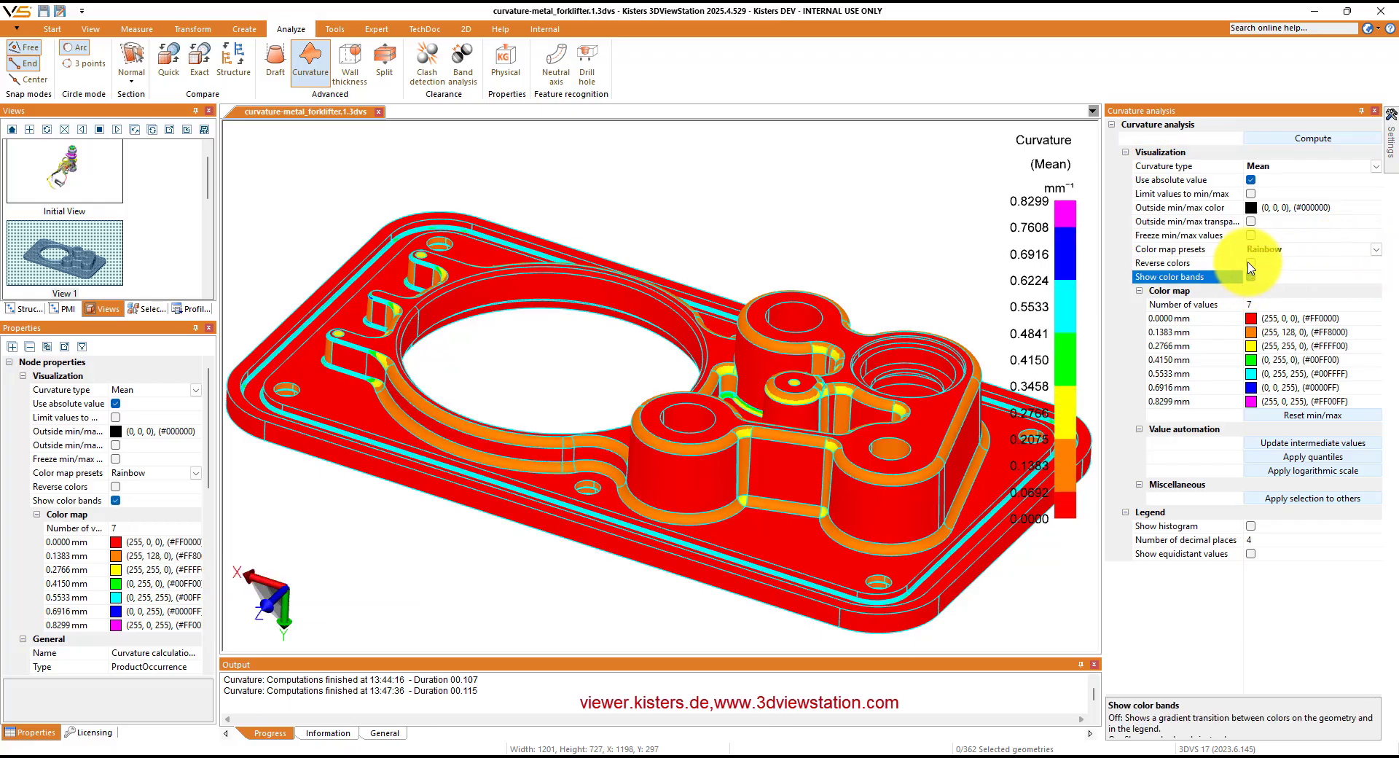
pyautogui.click(1250, 263)
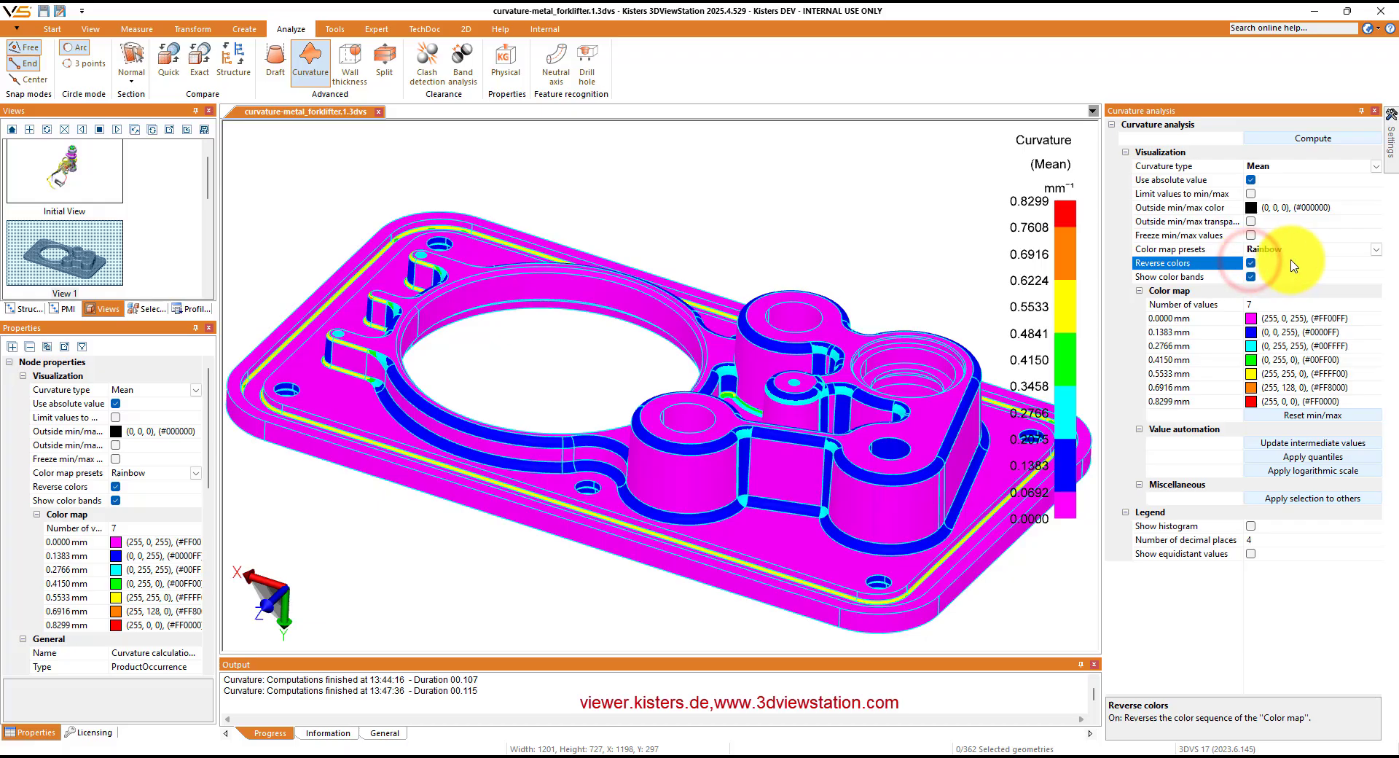
# Preview the Parula color map preset on the curvature result and switch it to the Heat preset
pyautogui.click(1374, 250)
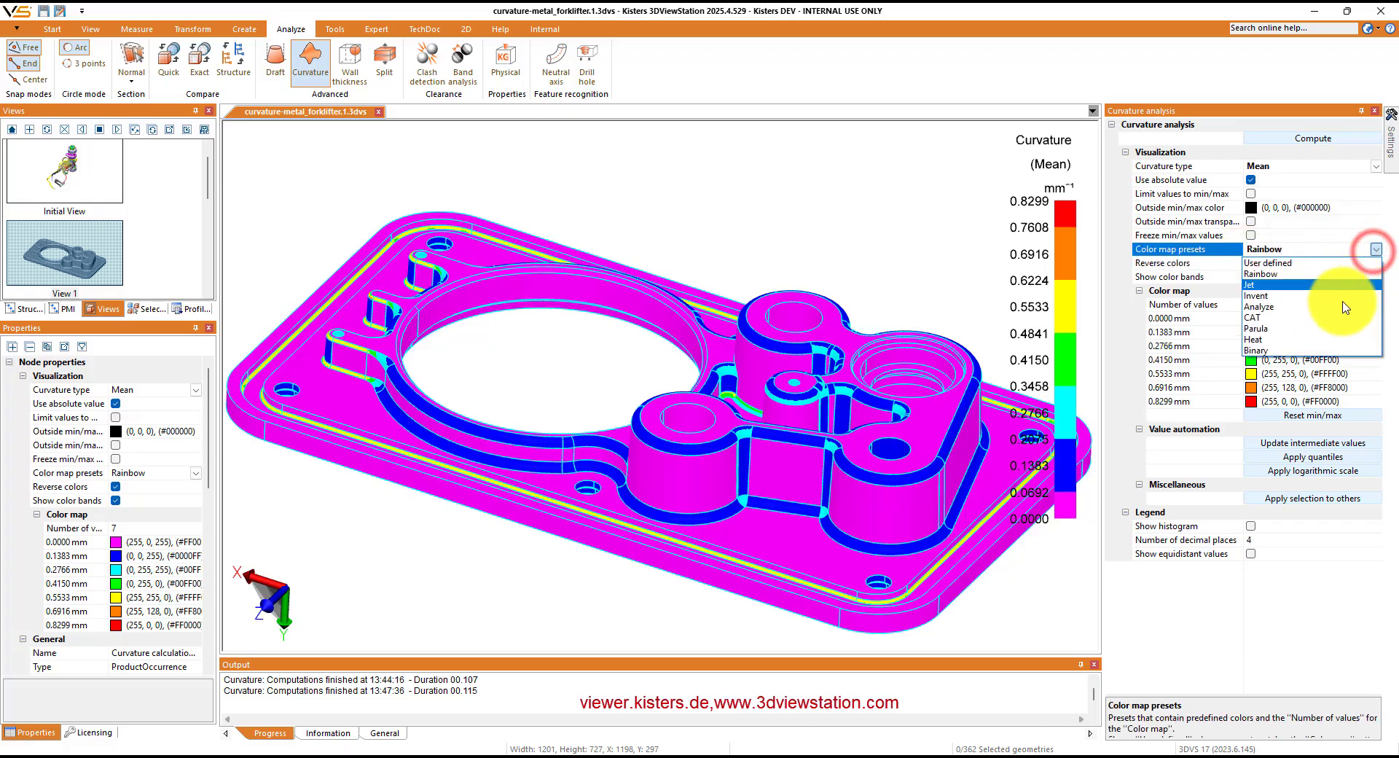
pyautogui.click(1327, 330)
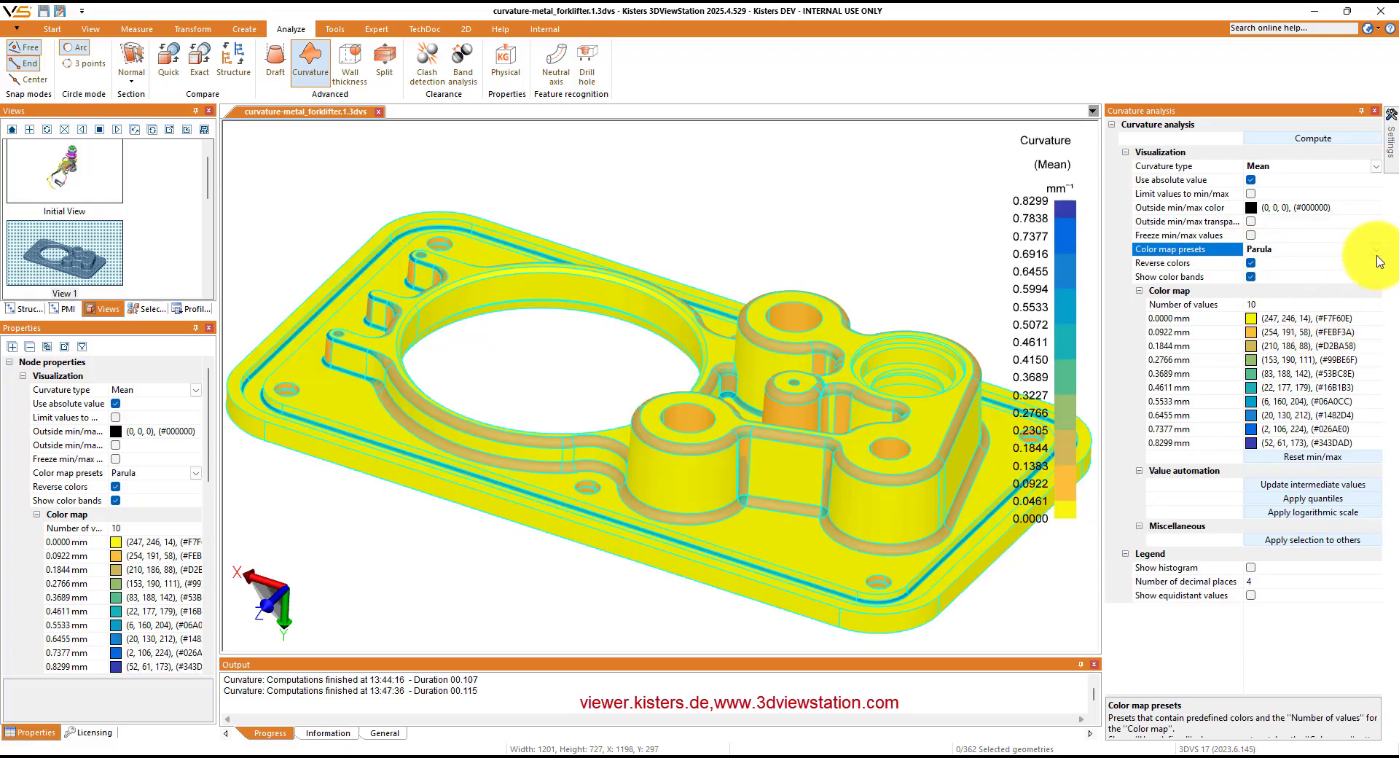
pyautogui.click(1377, 251)
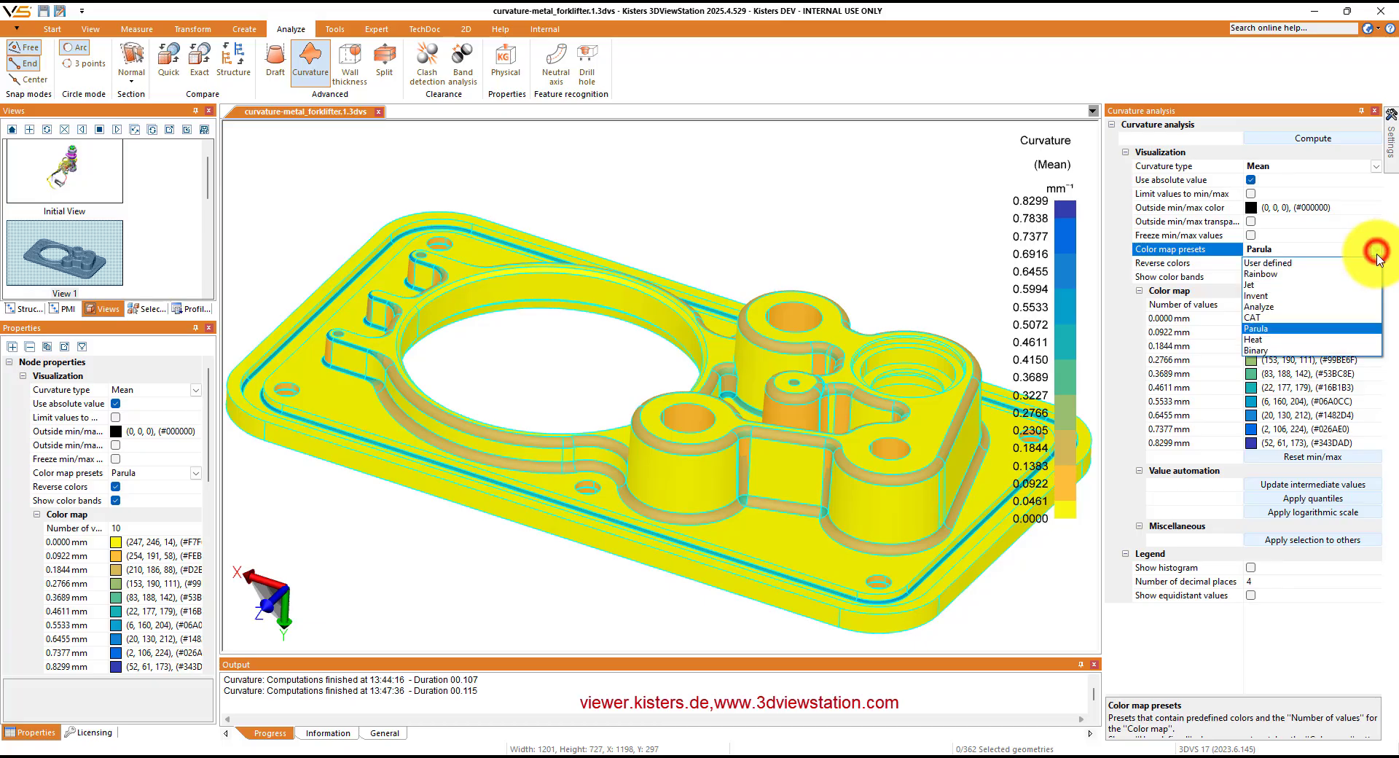
pyautogui.click(1325, 343)
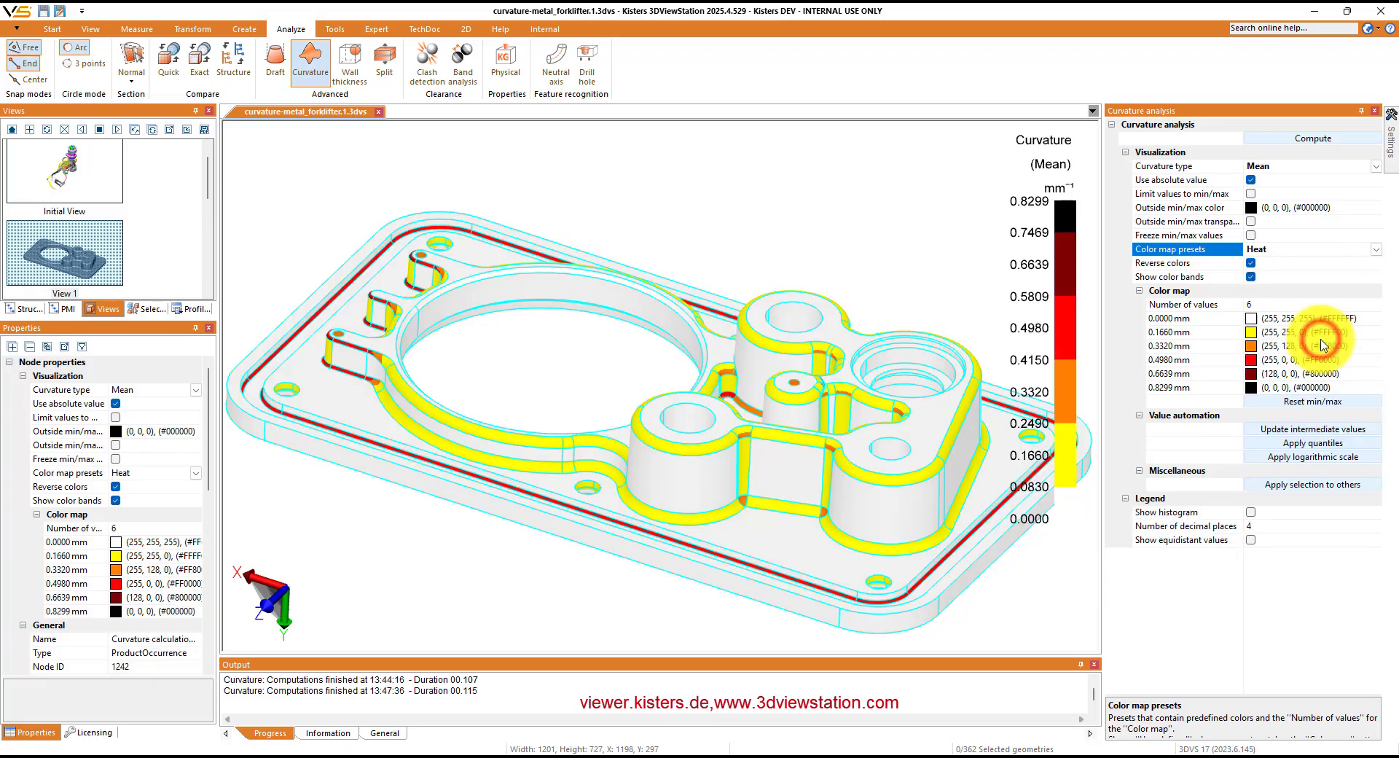
# Reduce the curvature color map to 4 values, and raise the number of values to 5
pyautogui.click(1263, 305)
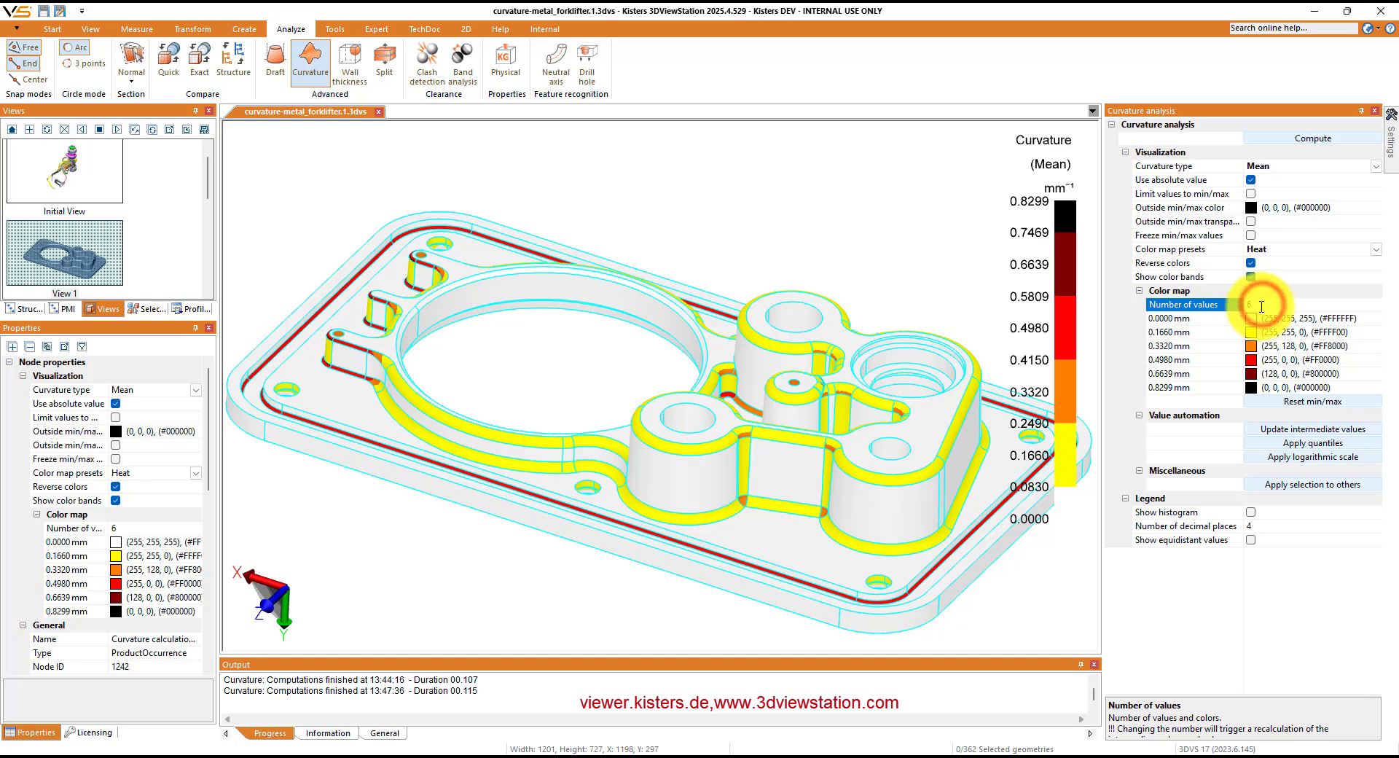
pyautogui.press('Return')
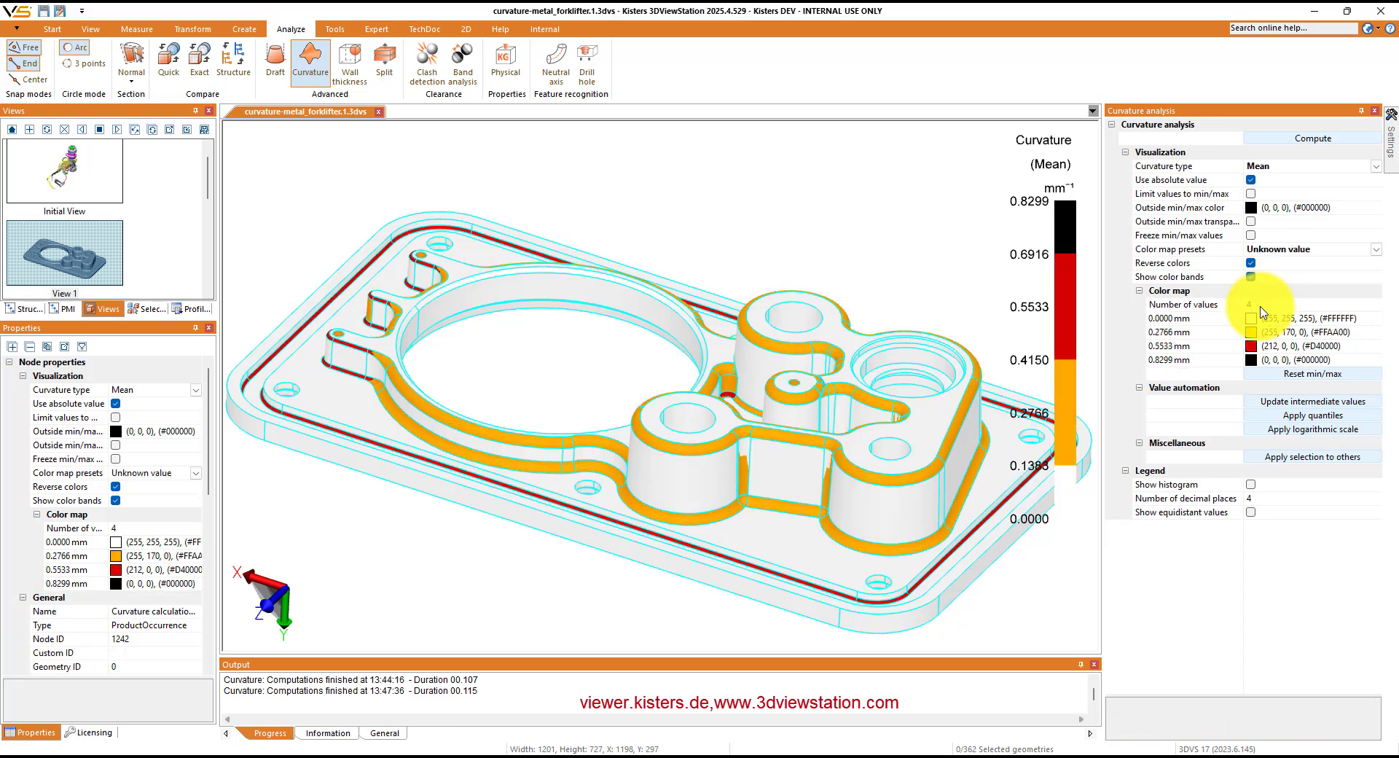
pyautogui.click(1263, 306)
pyautogui.write('5')
pyautogui.press('Return')
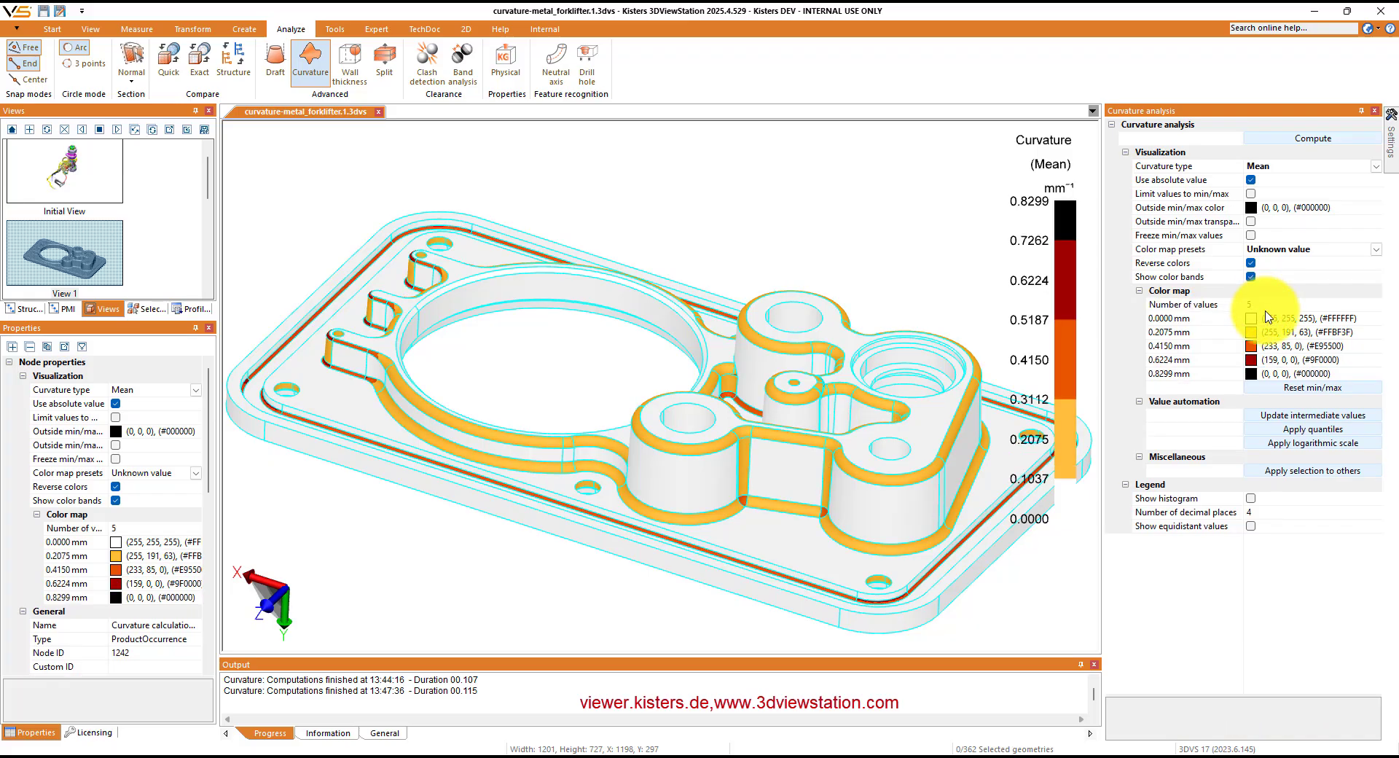
# Set the curvature color map's maximum to 0.5 mm and recalculate the intermediate values
pyautogui.click(1196, 374)
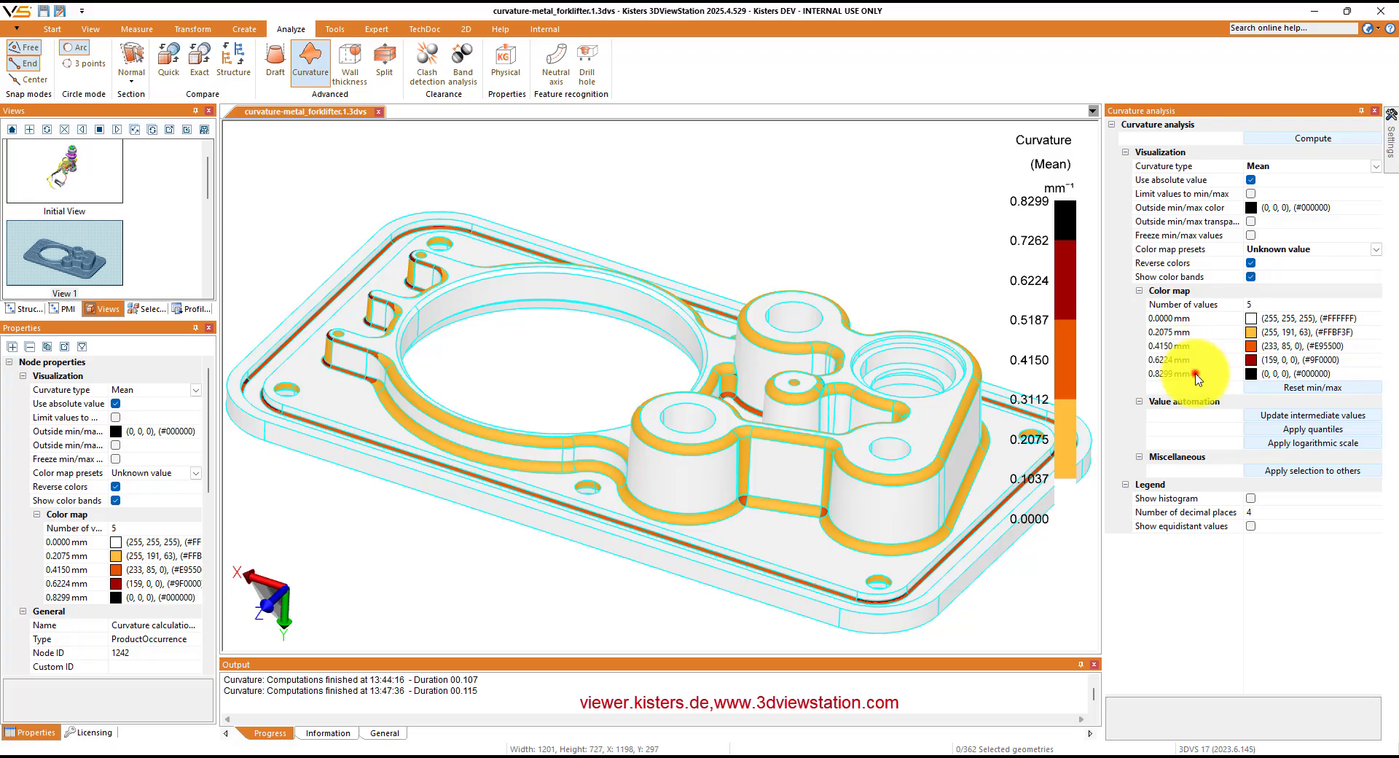
pyautogui.write('0.5')
pyautogui.press('Return')
pyautogui.click(1271, 415)
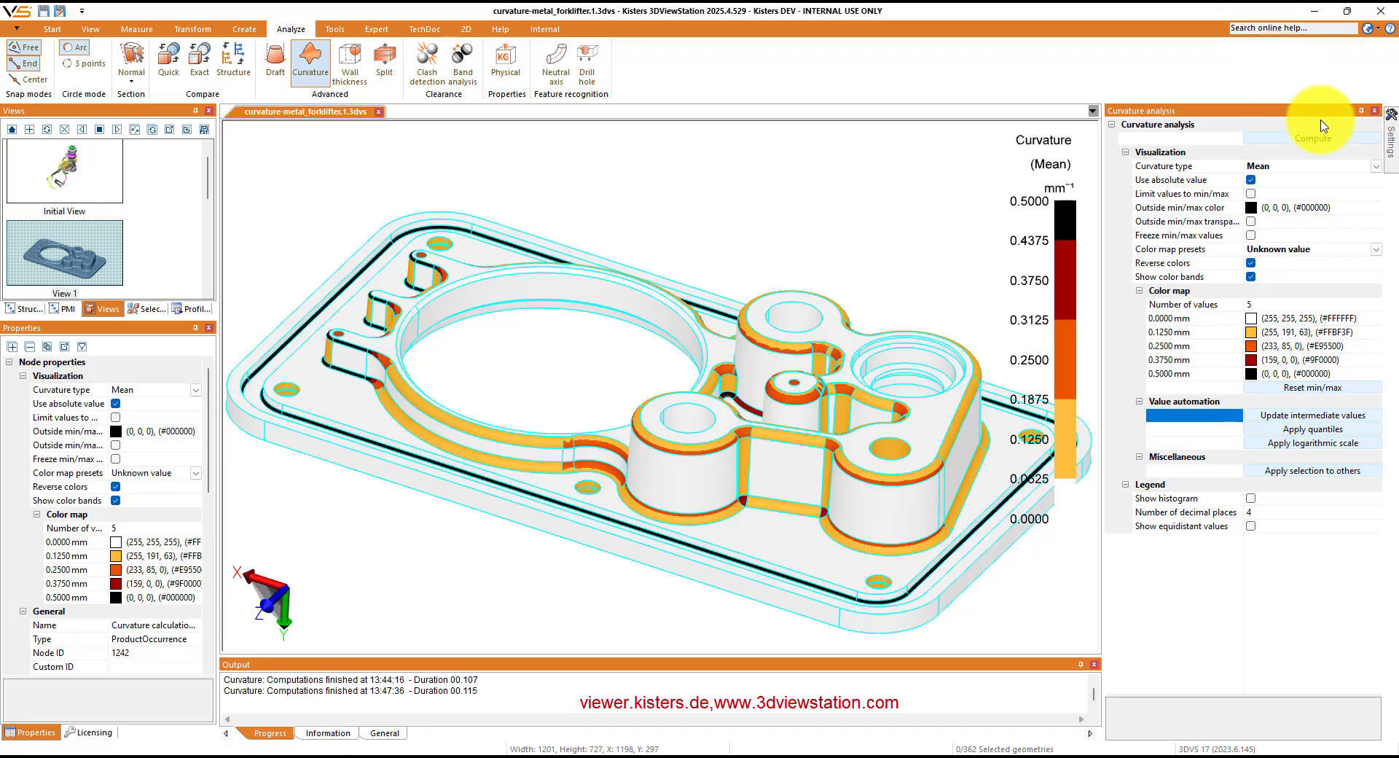
# Change the curvature type to Gaussian and save the displayed result as a new view
pyautogui.click(1376, 166)
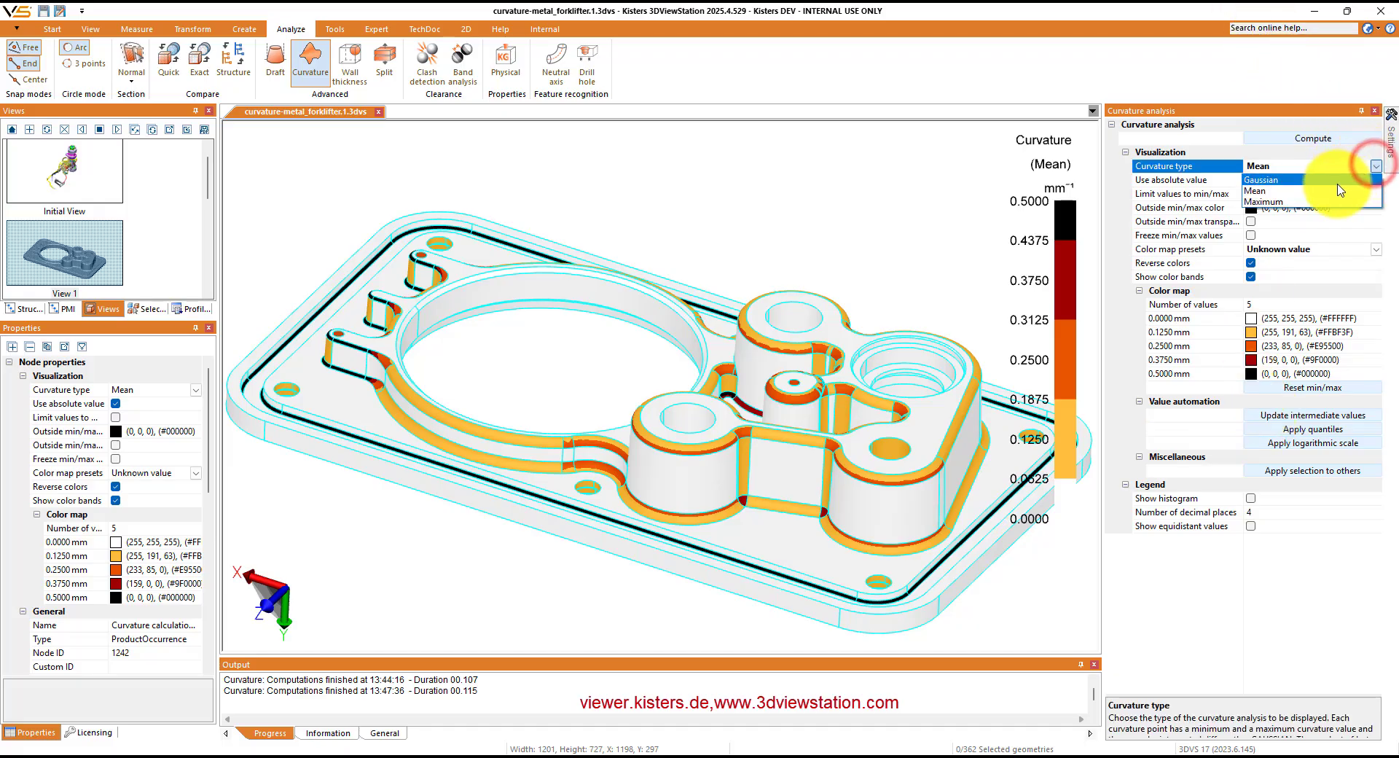
pyautogui.click(1338, 183)
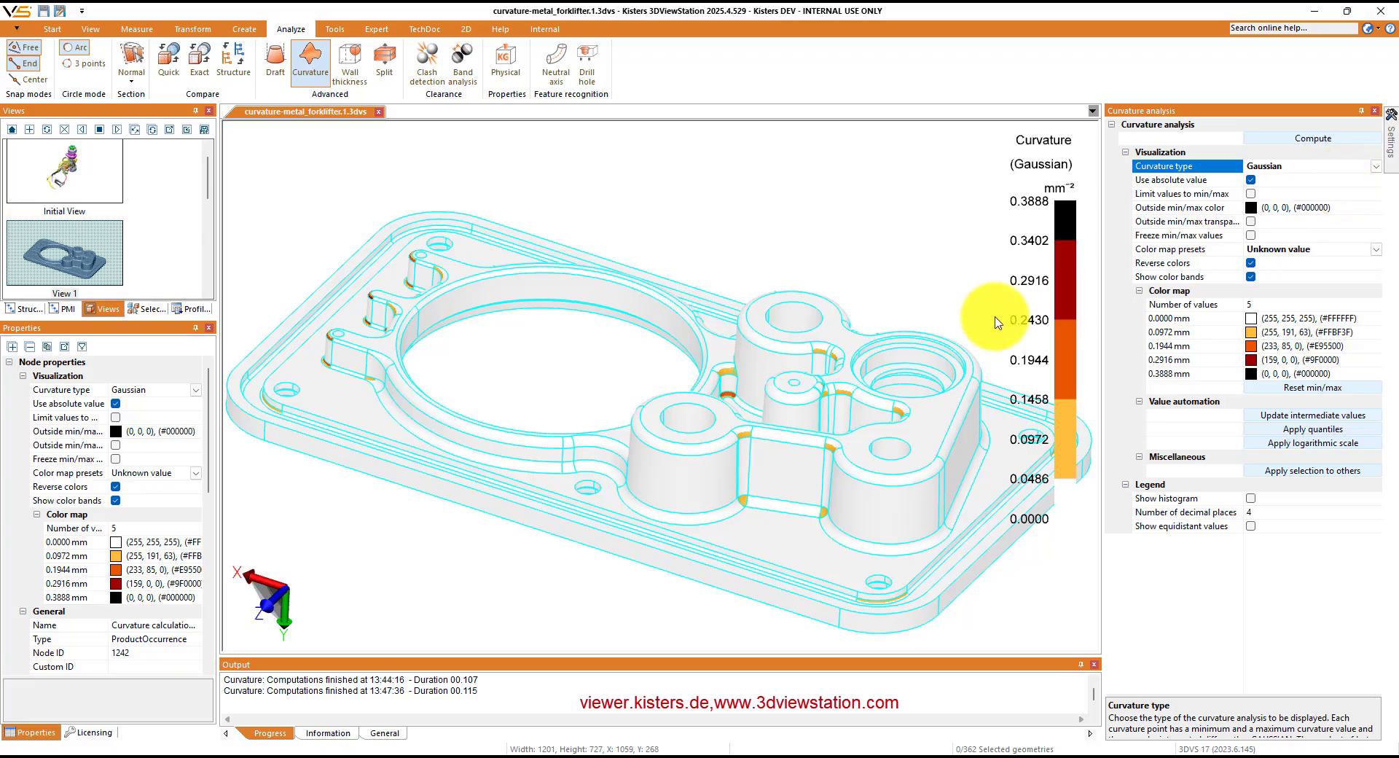
pyautogui.moveTo(894, 391)
pyautogui.mouseDown(button='middle')
pyautogui.moveTo(877, 474)
pyautogui.moveTo(883, 399)
pyautogui.mouseUp(button='middle')
pyautogui.click(28, 131)
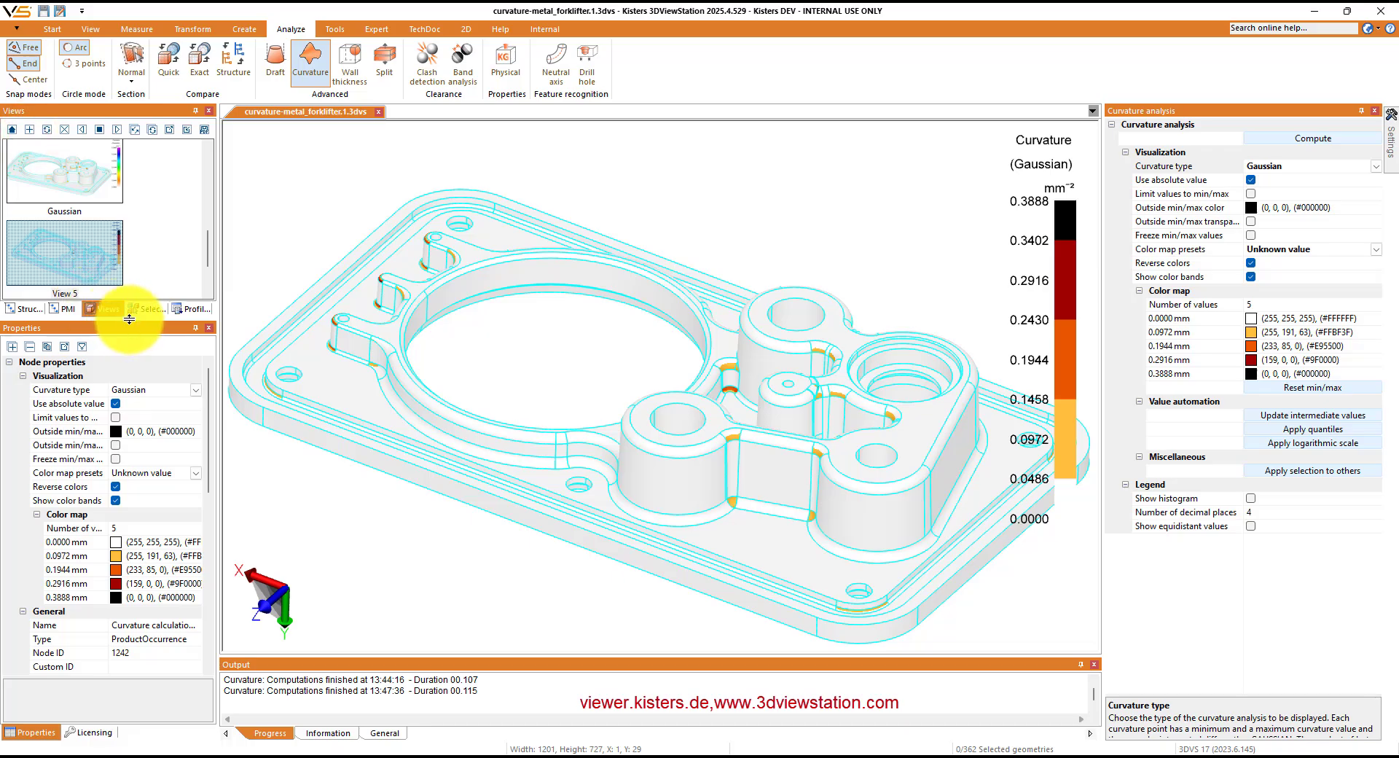
pyautogui.moveTo(129, 318); pyautogui.dragTo(124, 488)
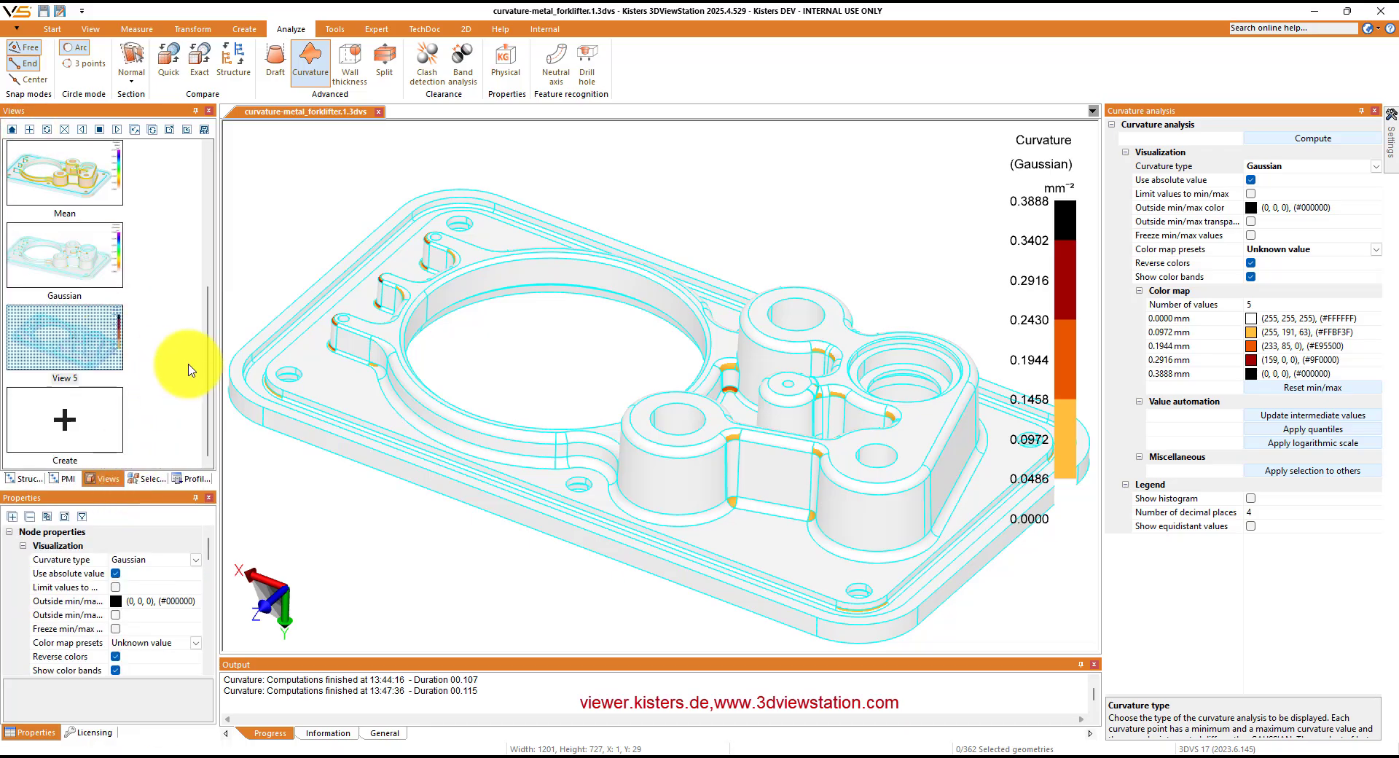
pyautogui.moveTo(209, 377)
pyautogui.mouseDown()
pyautogui.moveTo(200, 250)
pyautogui.moveTo(212, 219)
pyautogui.moveTo(213, 383)
pyautogui.mouseUp()
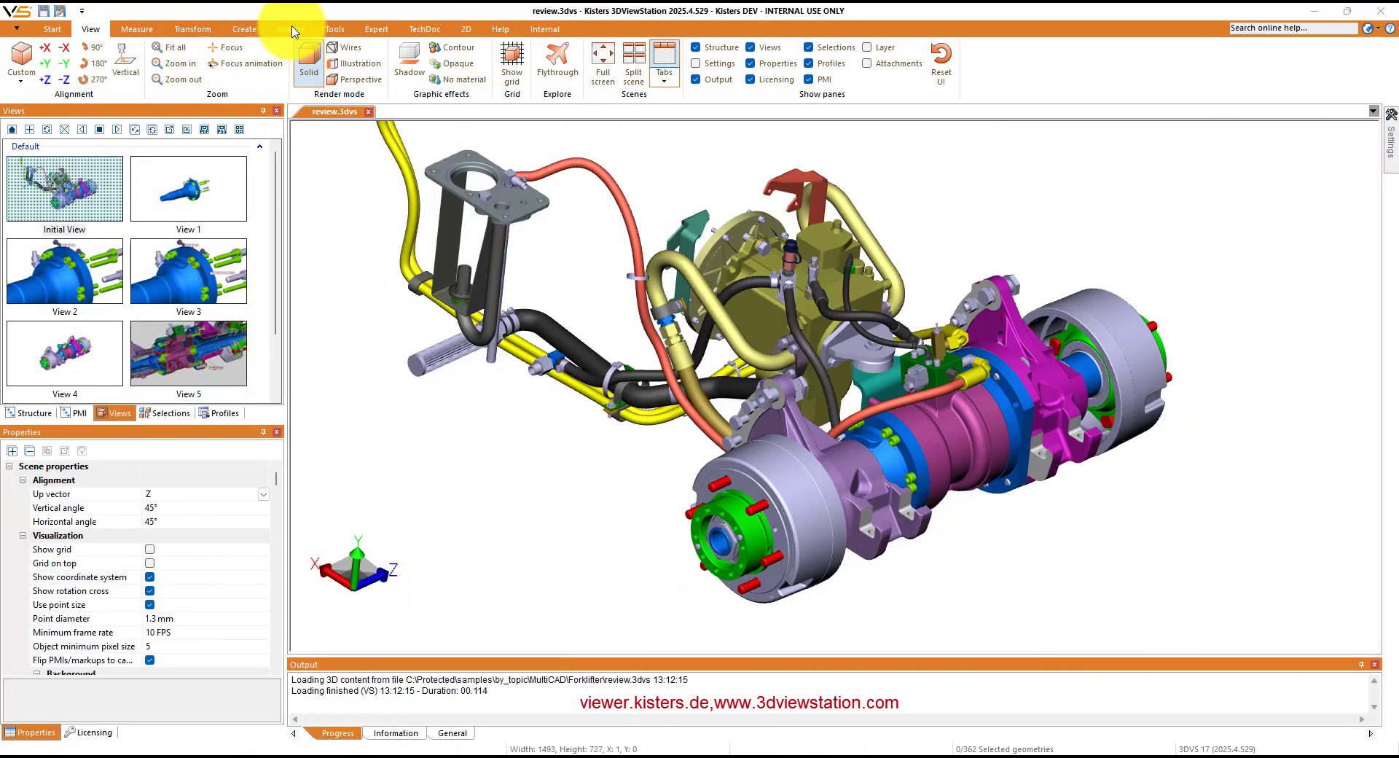
# Compute a clash detection for the visible geometries of the axle assembly with the intersection volume included
pyautogui.click(292, 29)
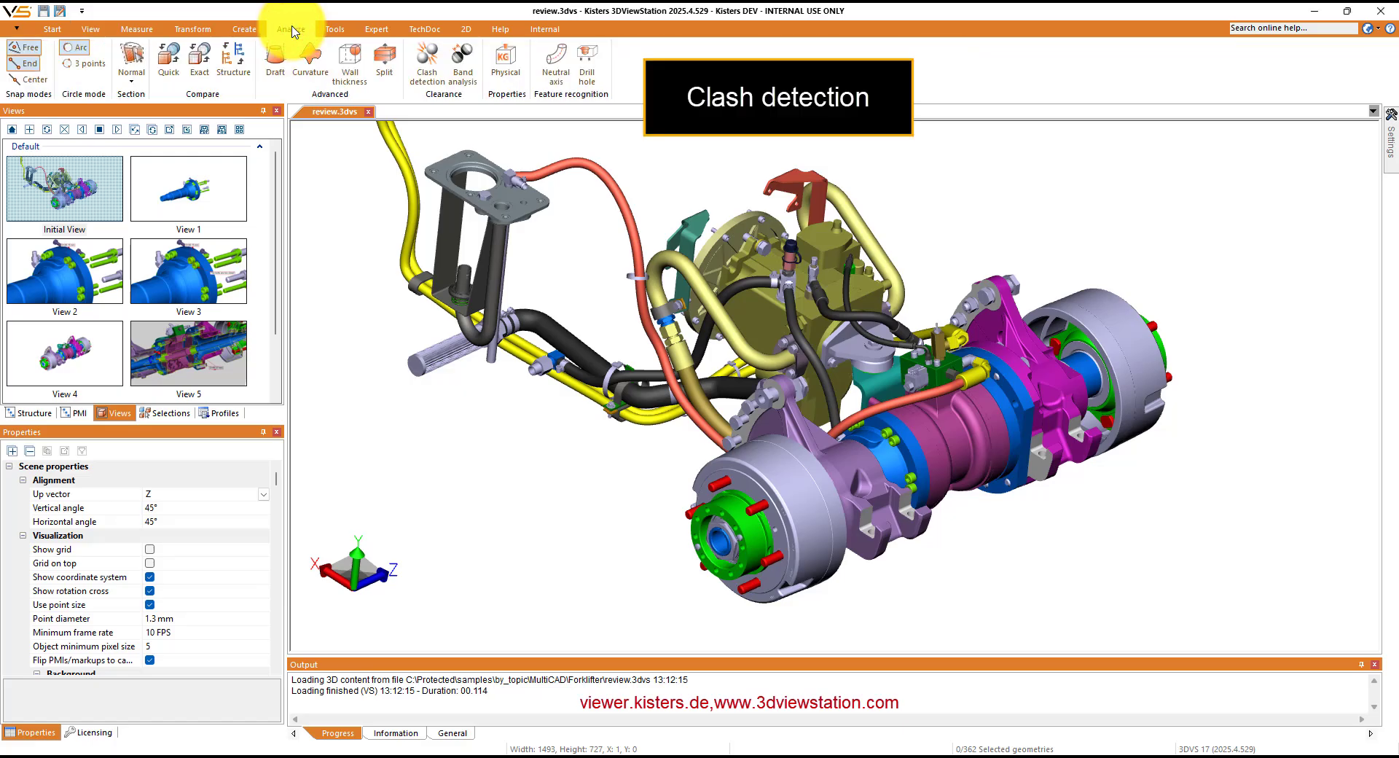
pyautogui.click(430, 62)
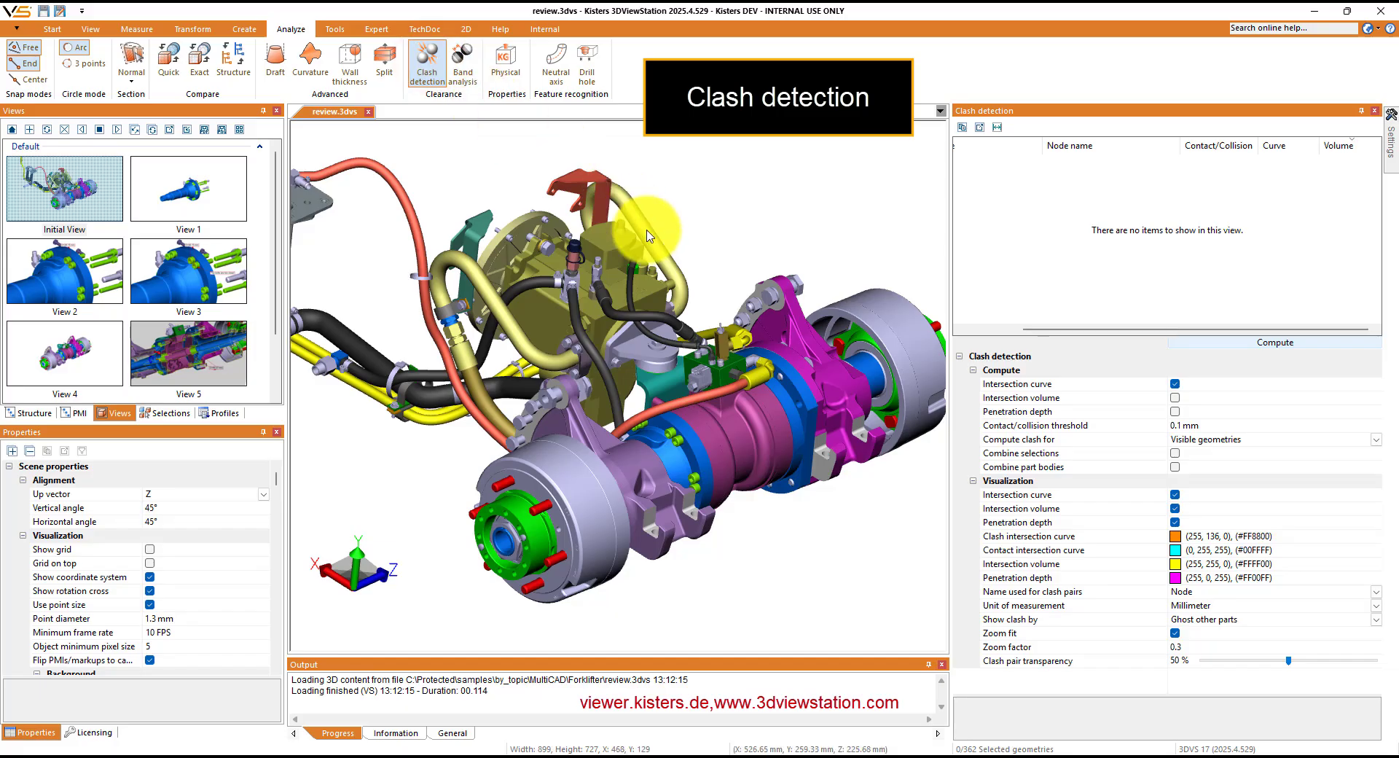
pyautogui.click(1175, 398)
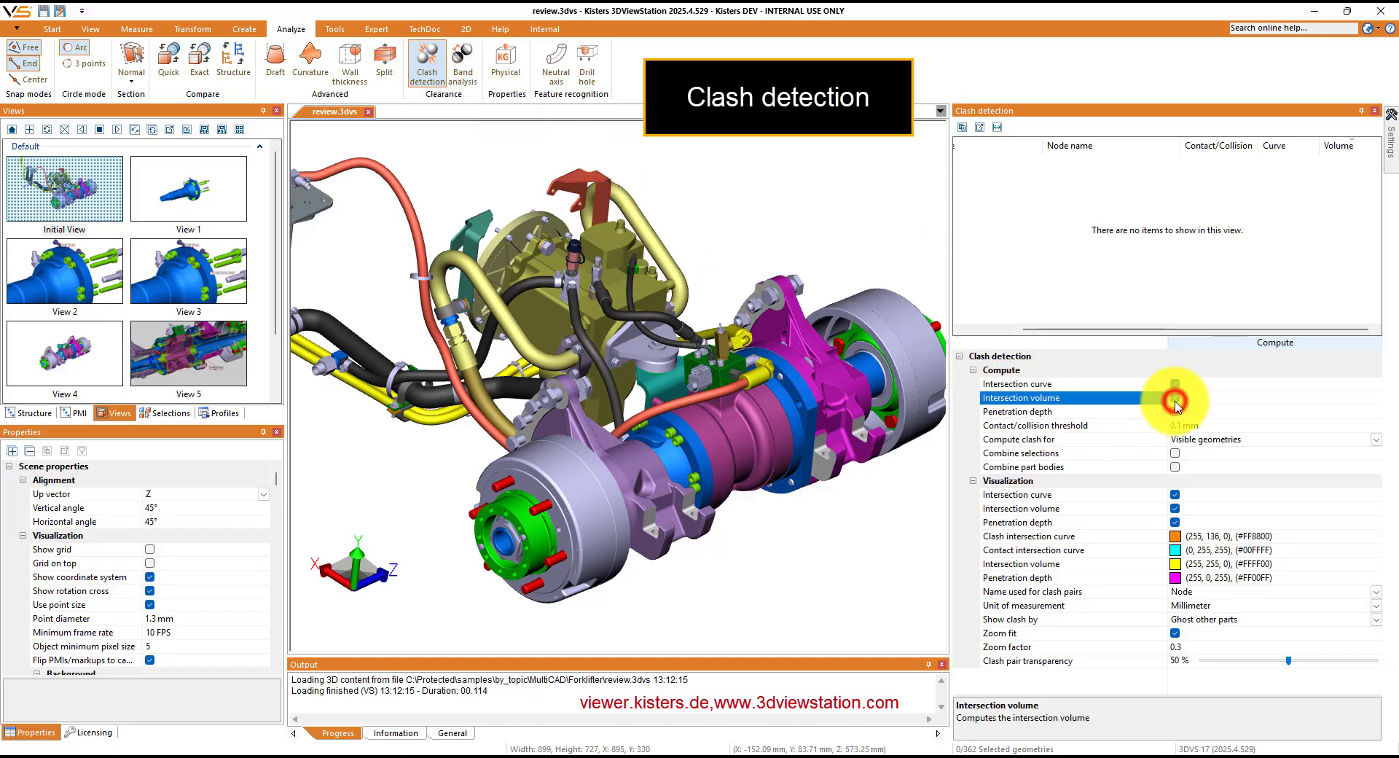
pyautogui.click(1257, 345)
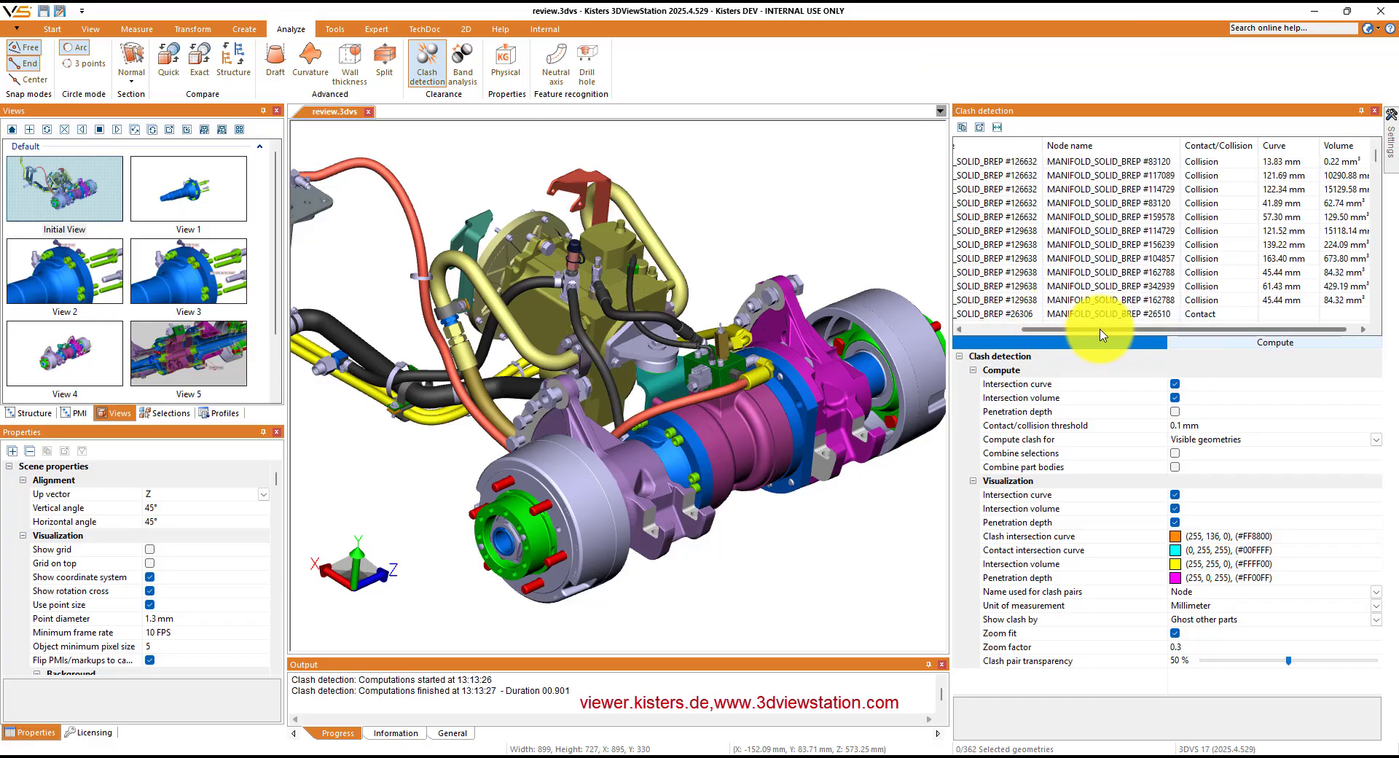
# Sort the clash results by intersection volume in descending order
pyautogui.moveTo(1102, 330); pyautogui.dragTo(1203, 325)
pyautogui.click(1329, 149)
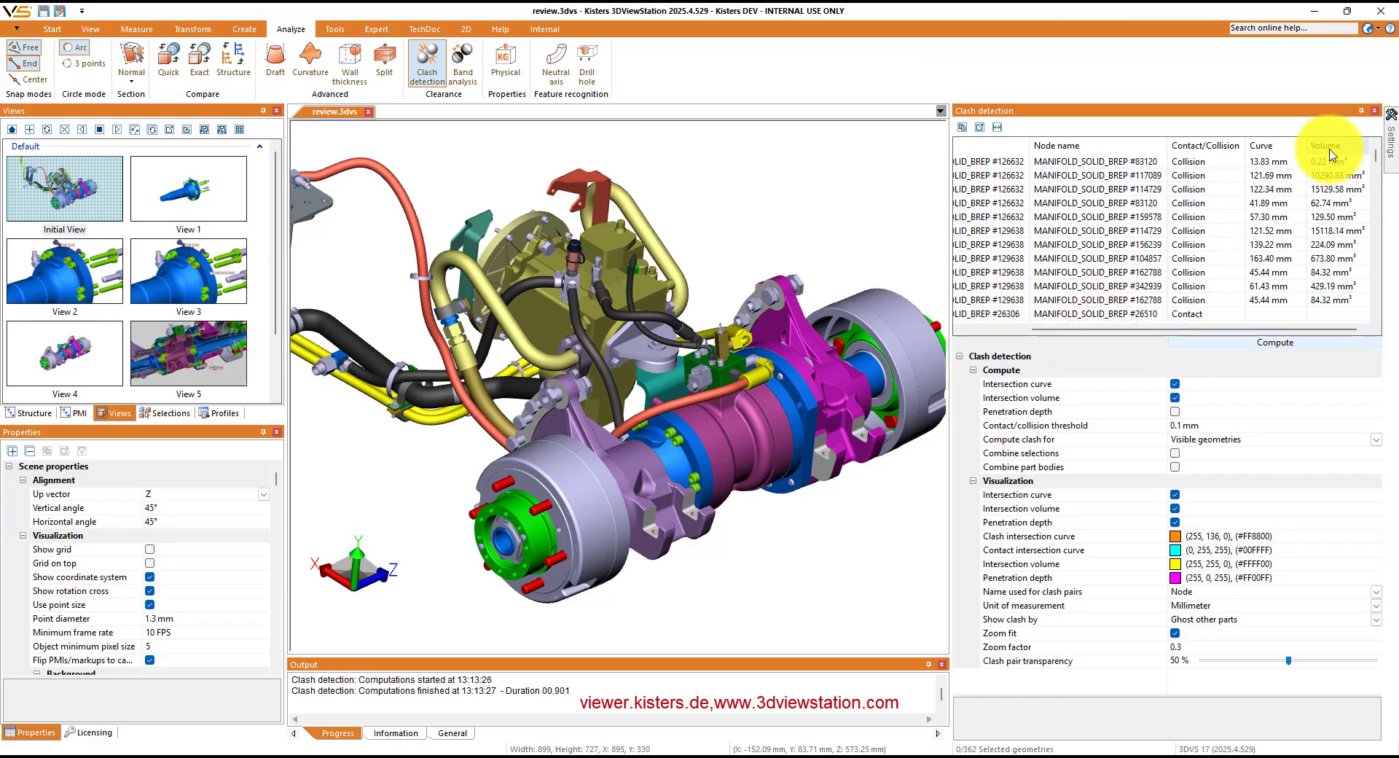
pyautogui.click(1329, 149)
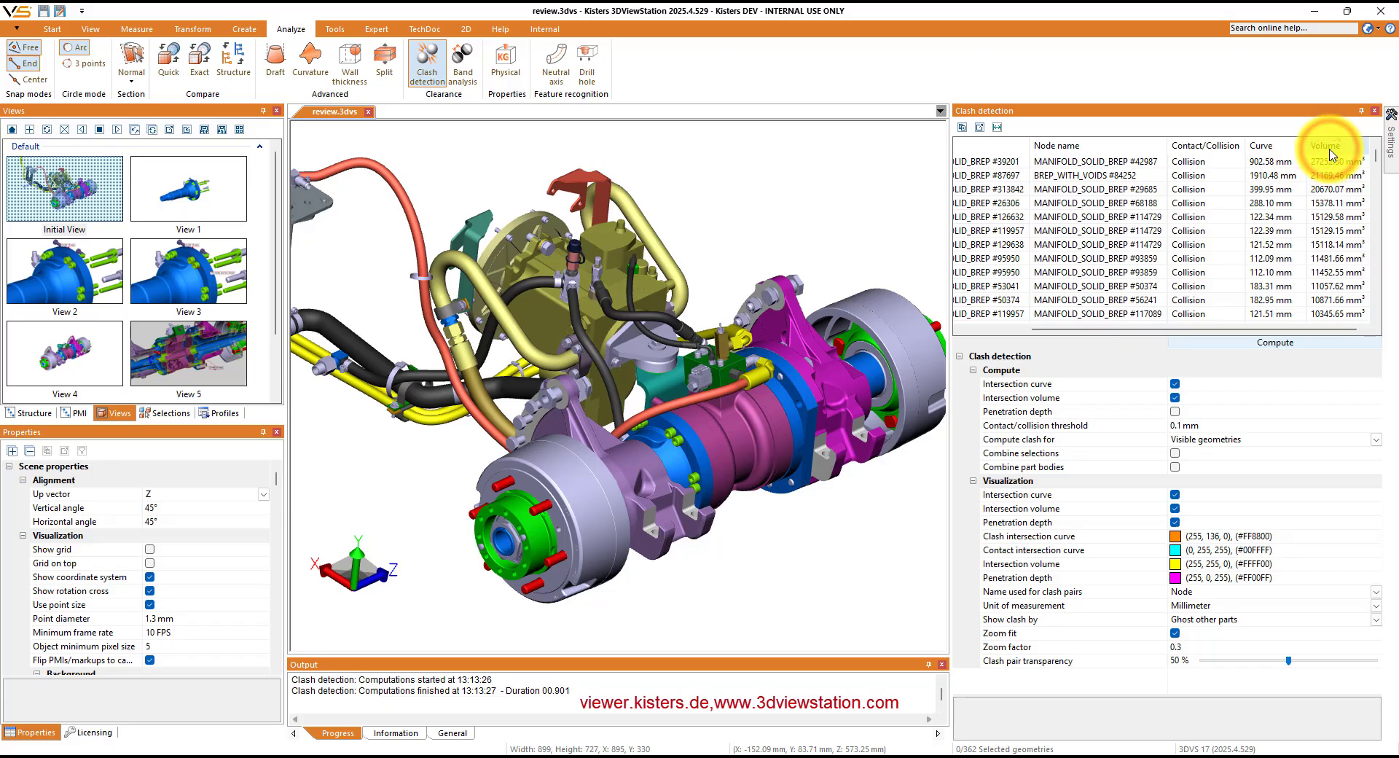
# Compare the collision pairs #78364/#79385 and #344799/#343830 in the model, and leave pair #78364/#79385 displayed
pyautogui.scroll(-2, 1338, 233)
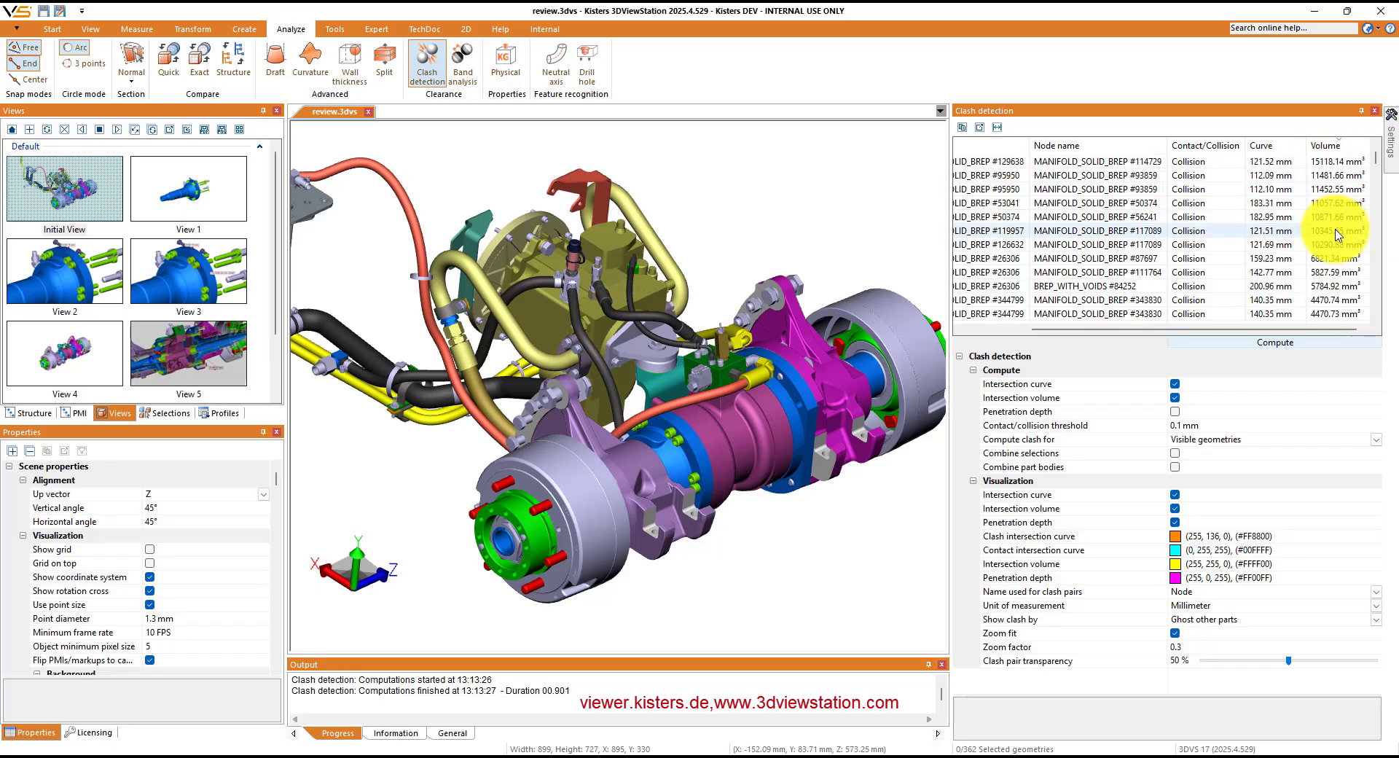
pyautogui.scroll(-1, 1337, 302)
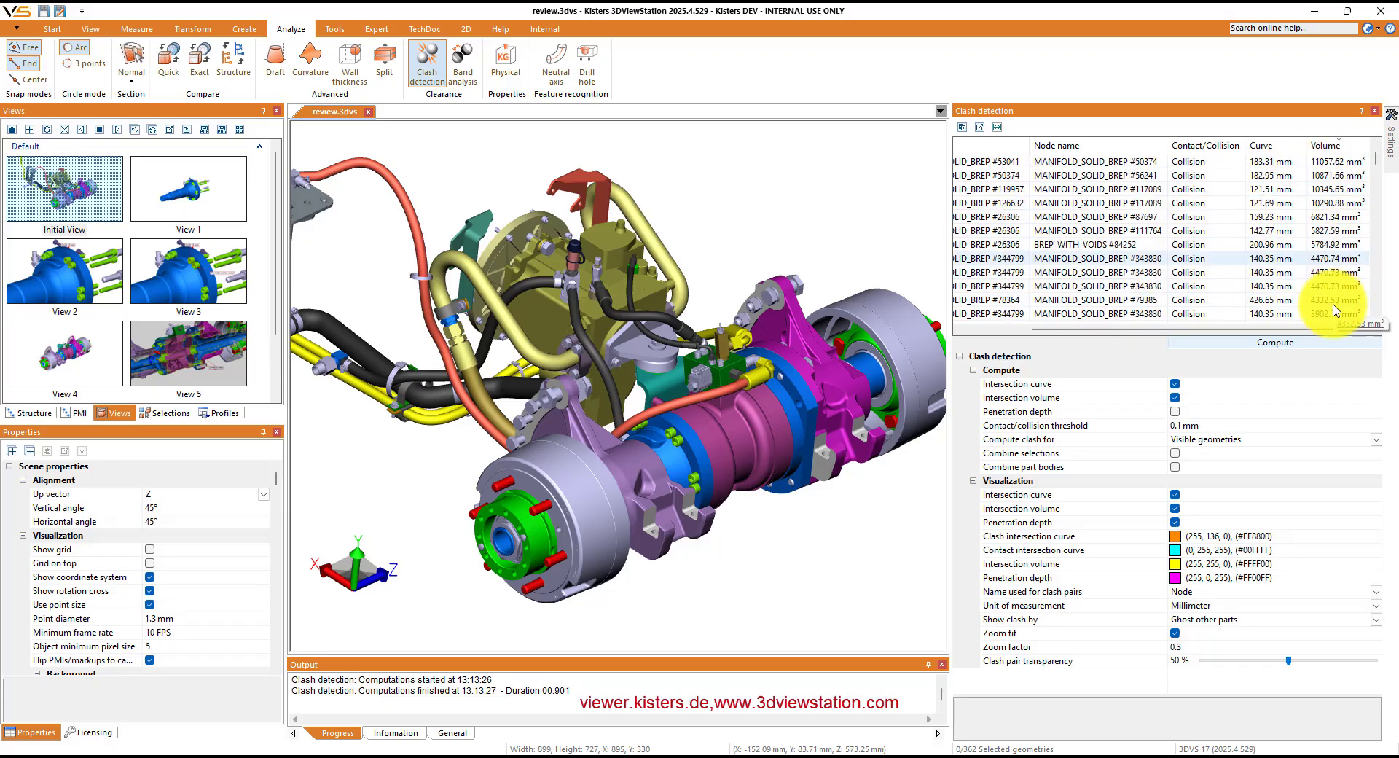
pyautogui.click(1324, 302)
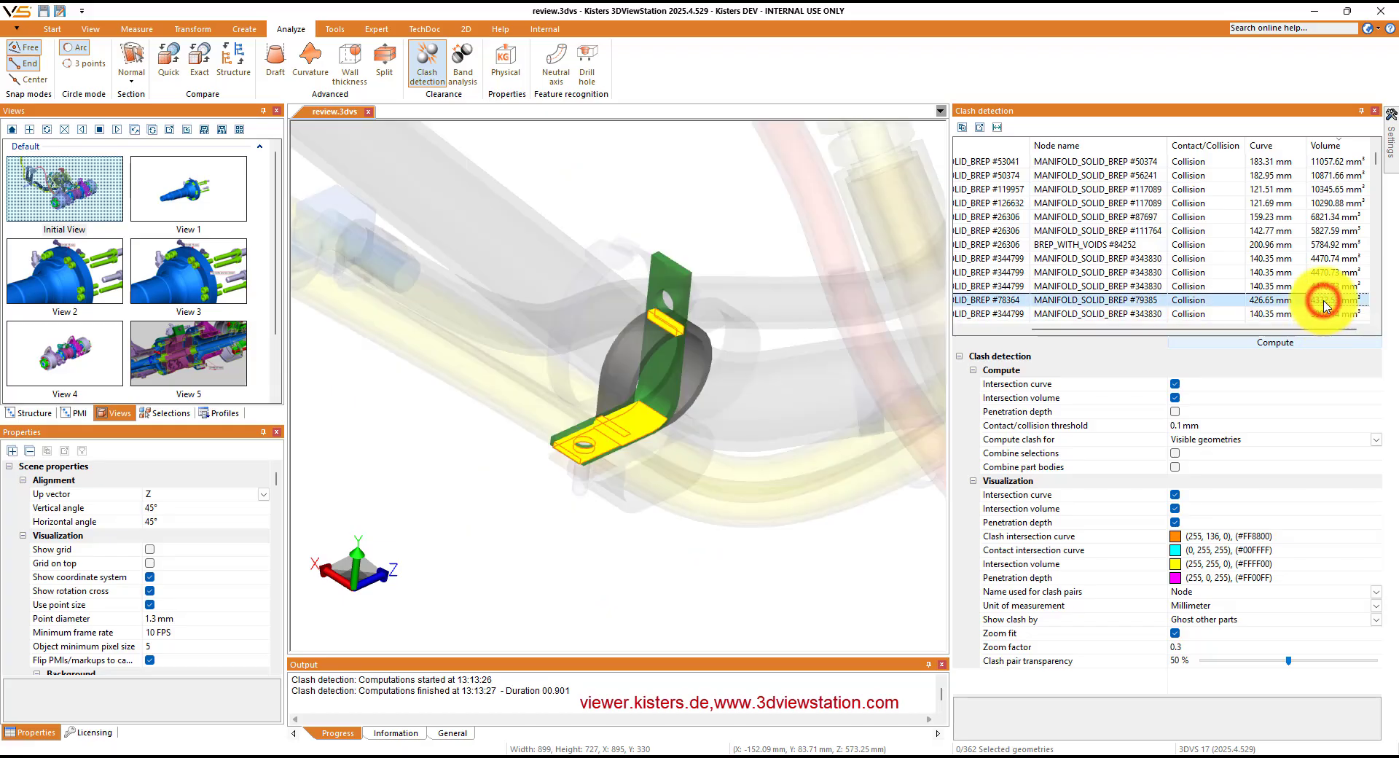
pyautogui.click(1275, 285)
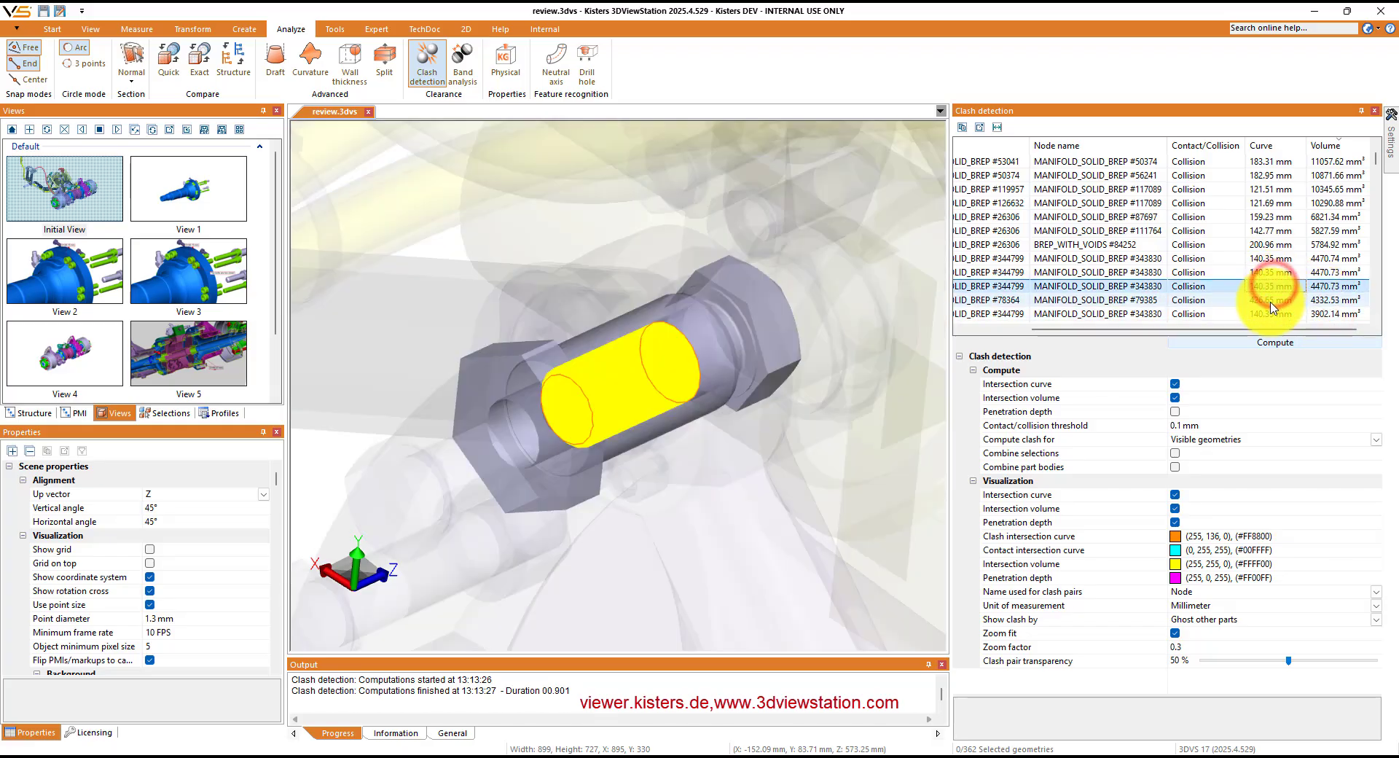
pyautogui.click(1272, 301)
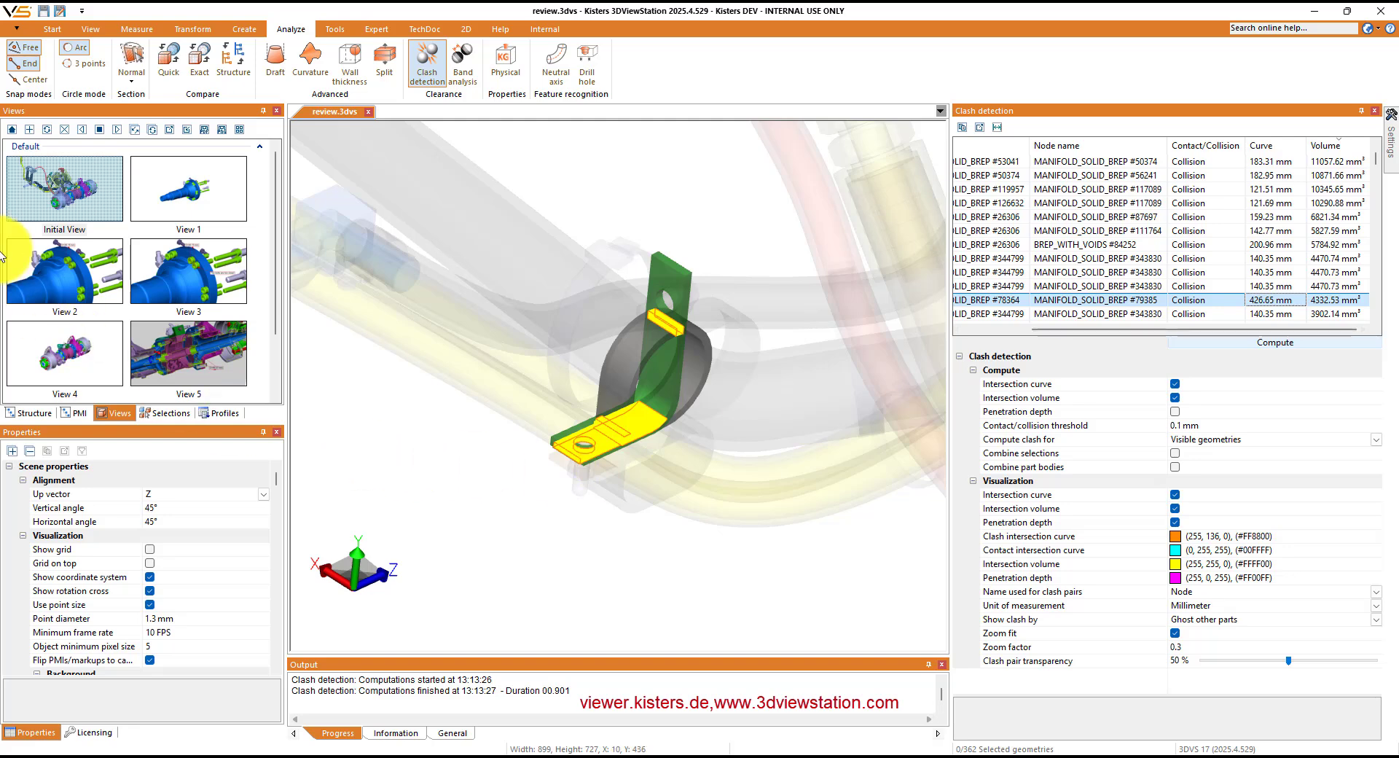
# Save the displayed collision as a new view and rename it Clash
pyautogui.click(29, 133)
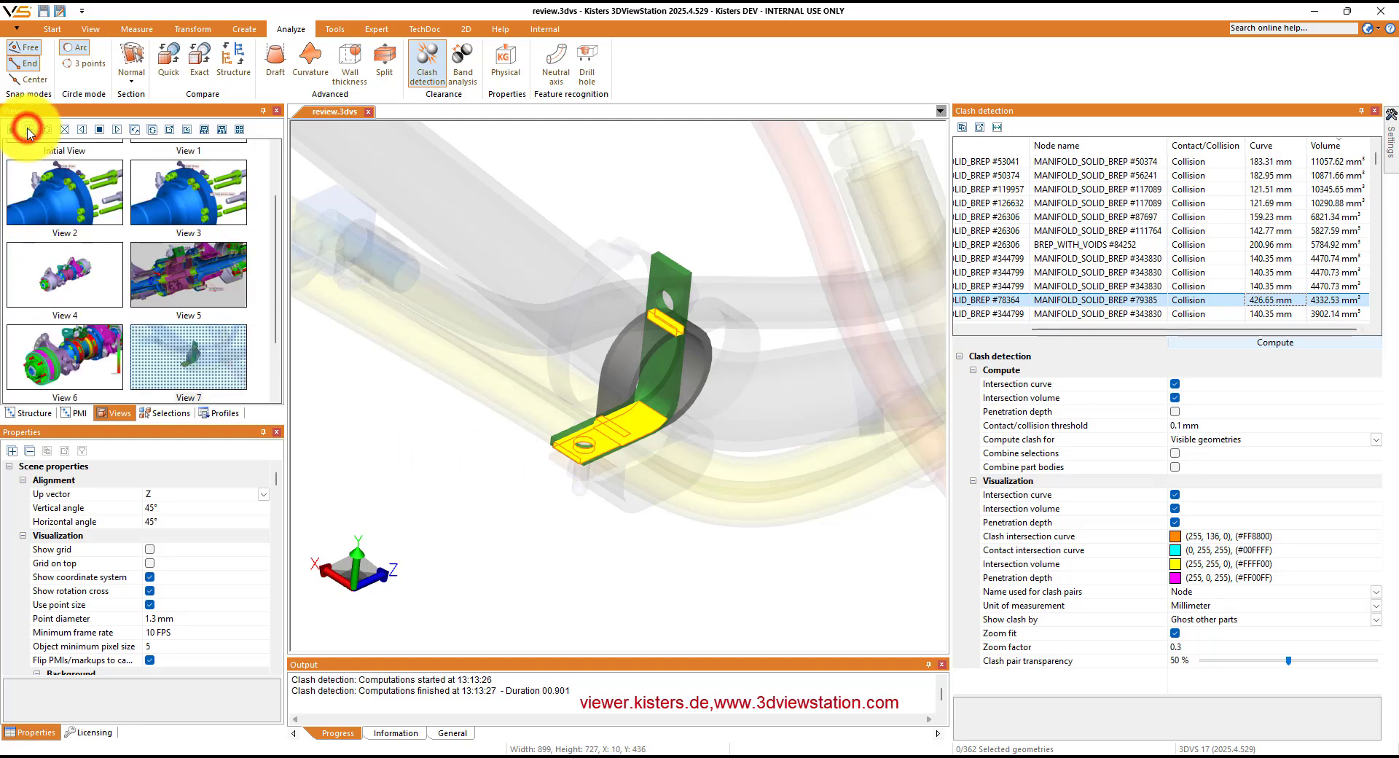
pyautogui.click(187, 397)
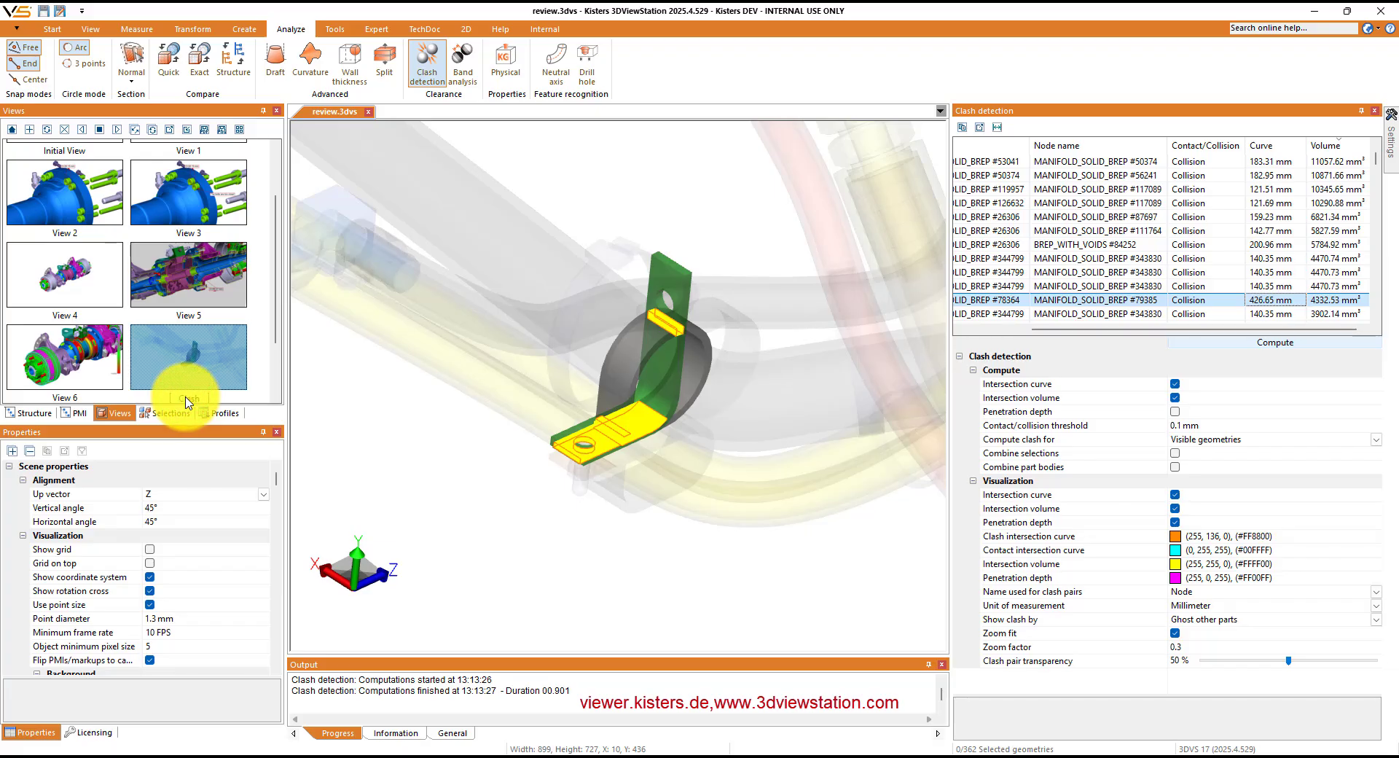
pyautogui.press('Return')
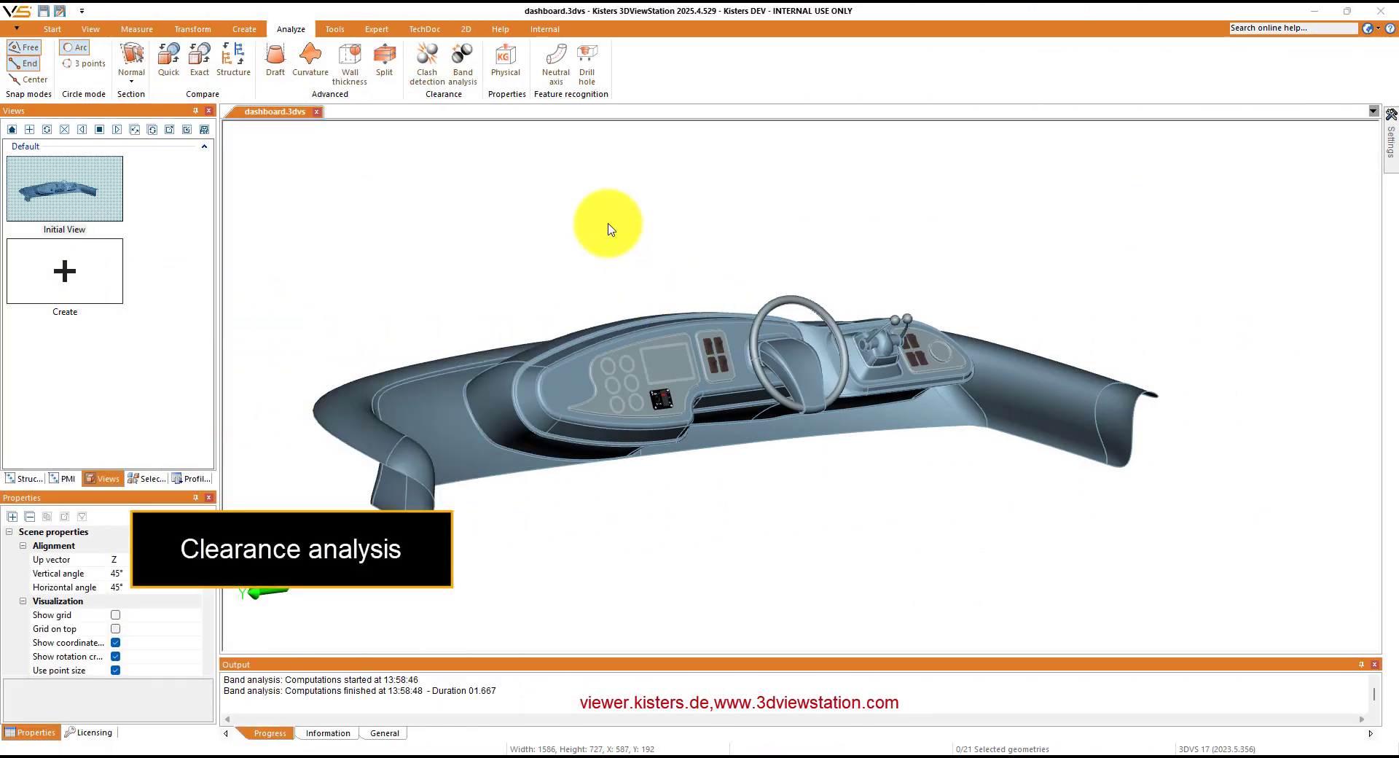
# Compute a band analysis for two selected geometries, one at the steering column and one on the dashboard's lower body
pyautogui.click(461, 63)
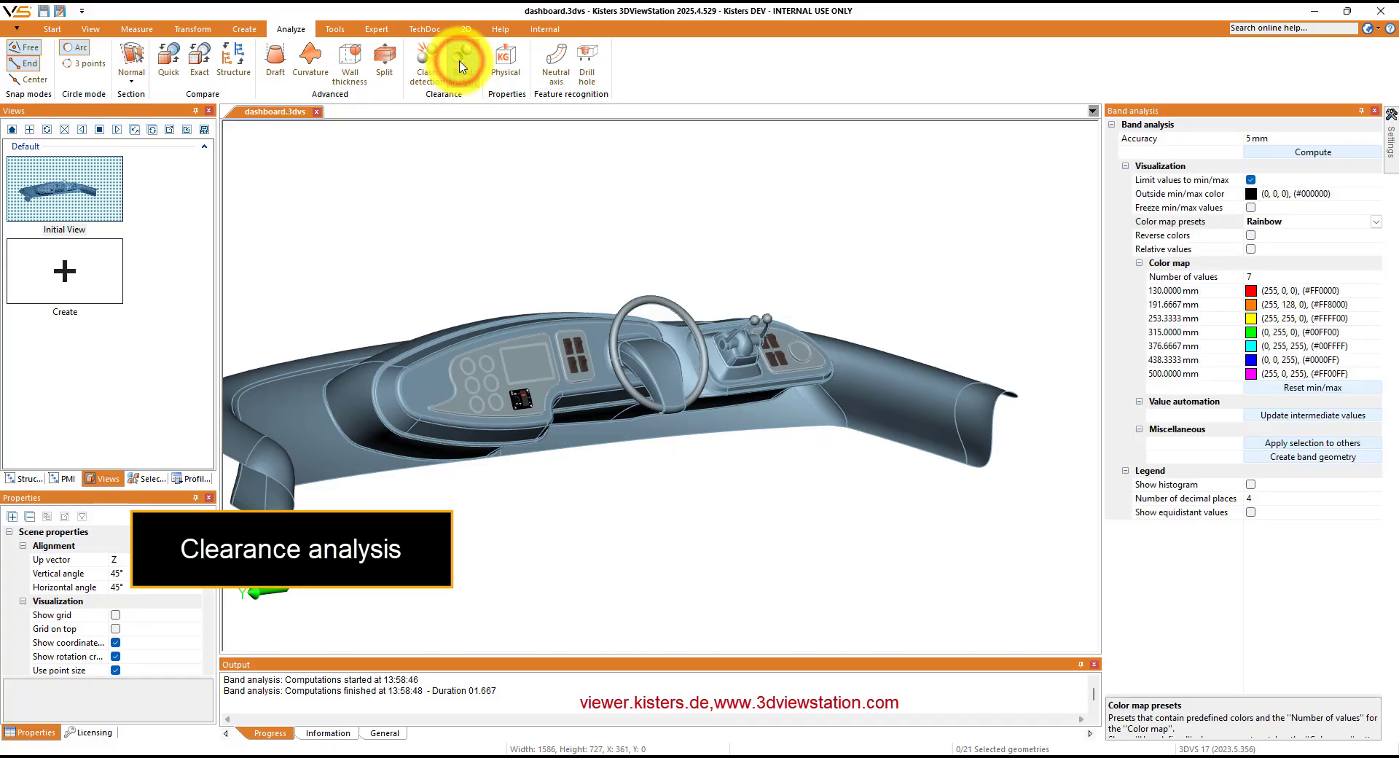
pyautogui.click(626, 388)
pyautogui.keyDown('ctrl'); pyautogui.click(612, 426); pyautogui.keyUp('ctrl')
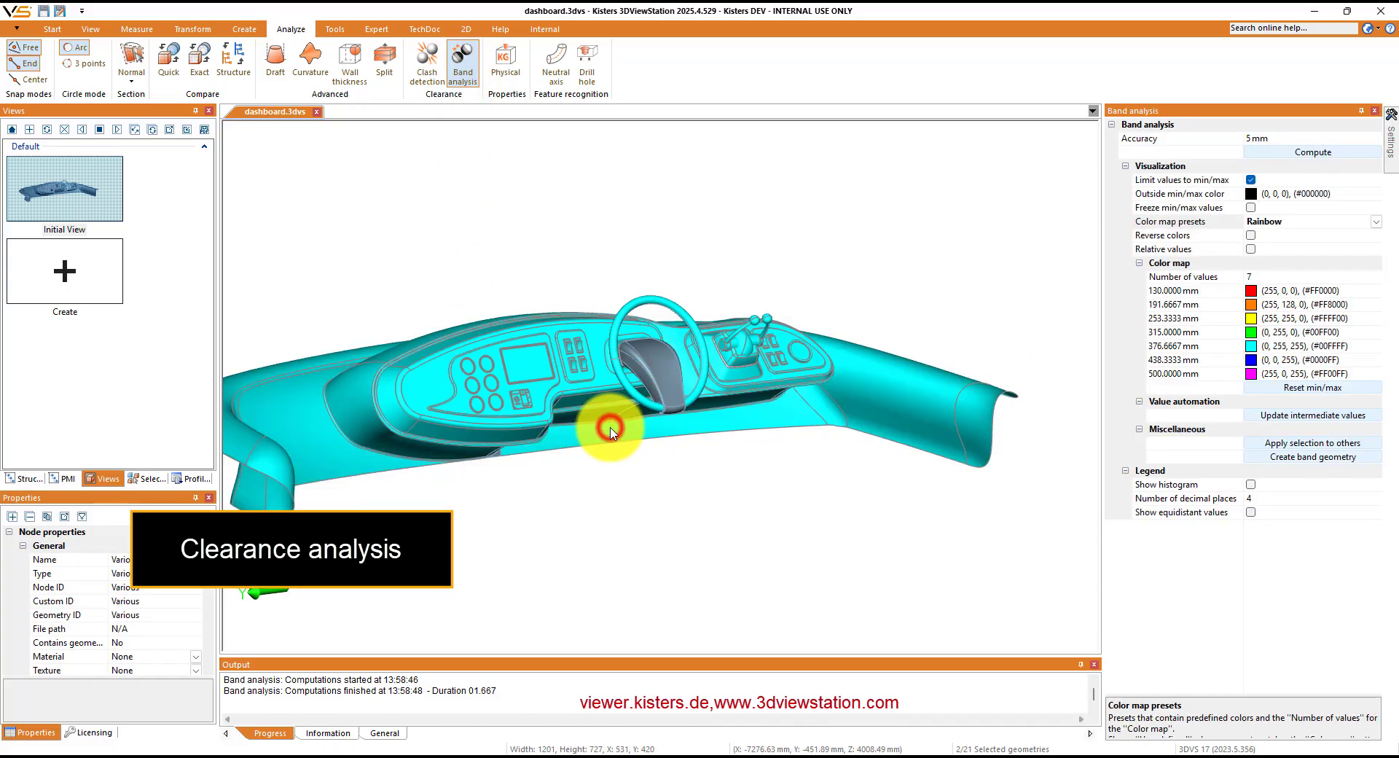
pyautogui.click(1297, 153)
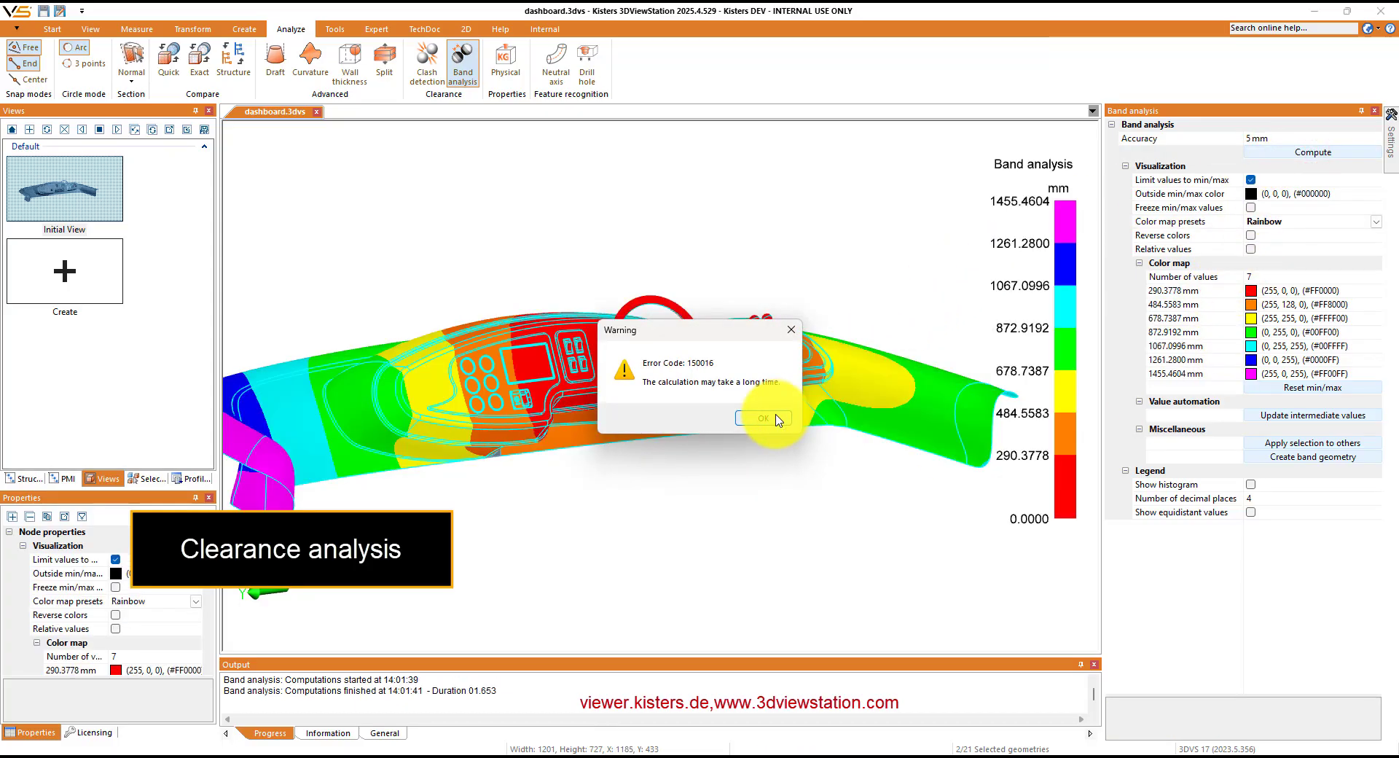
pyautogui.click(775, 414)
# Apply the CAT color map preset to the dashboard's band analysis
pyautogui.moveTo(766, 532); pyautogui.dragTo(798, 547)
pyautogui.click(1376, 222)
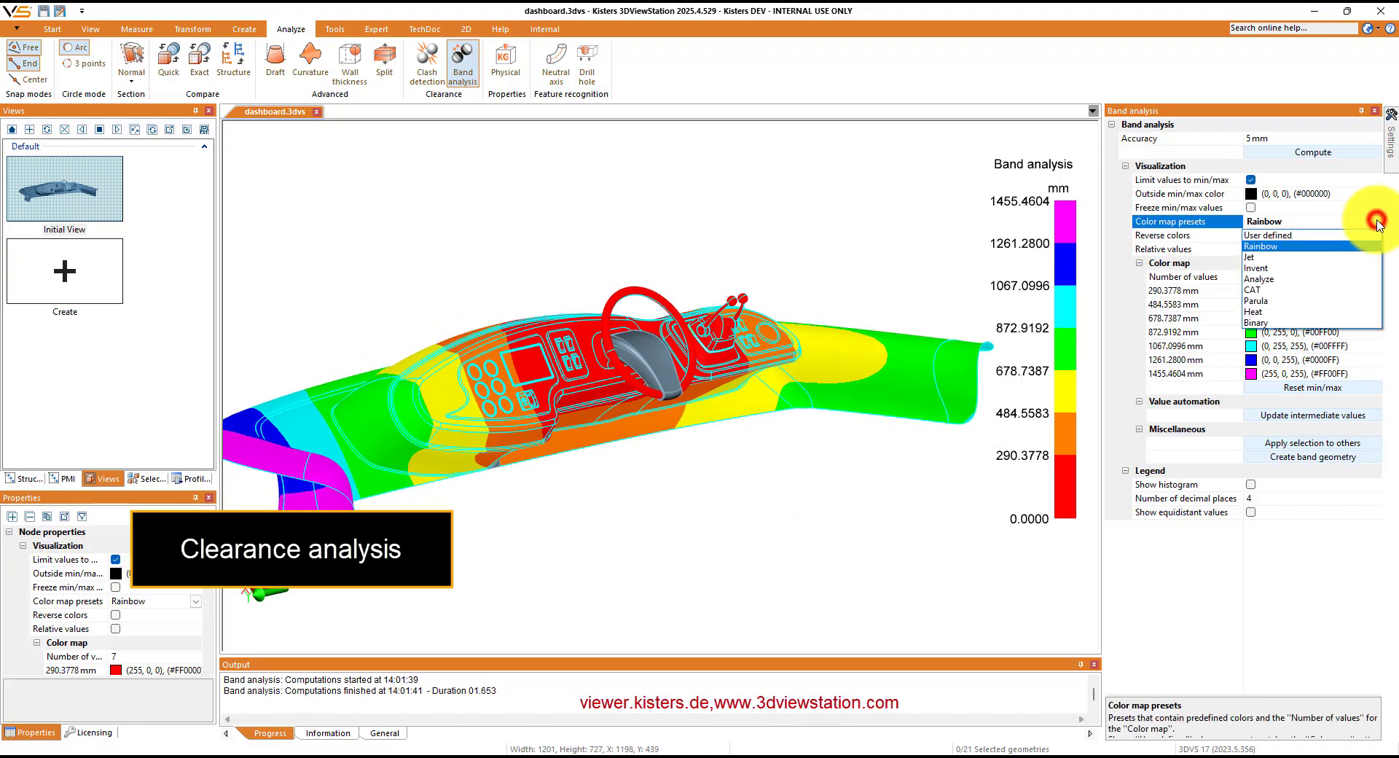
pyautogui.click(1263, 290)
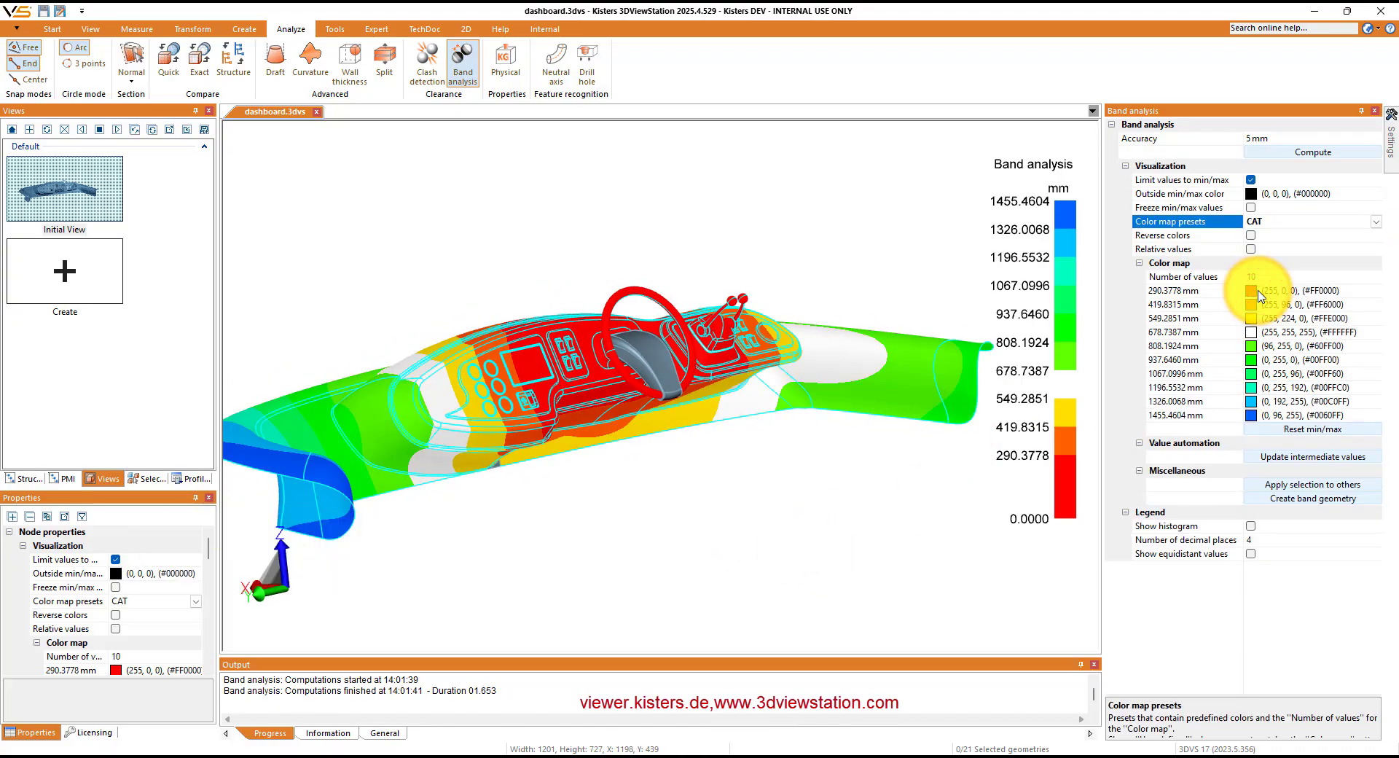
# Set the highest color map value to 500 mm and update the intermediate values
pyautogui.click(1209, 414)
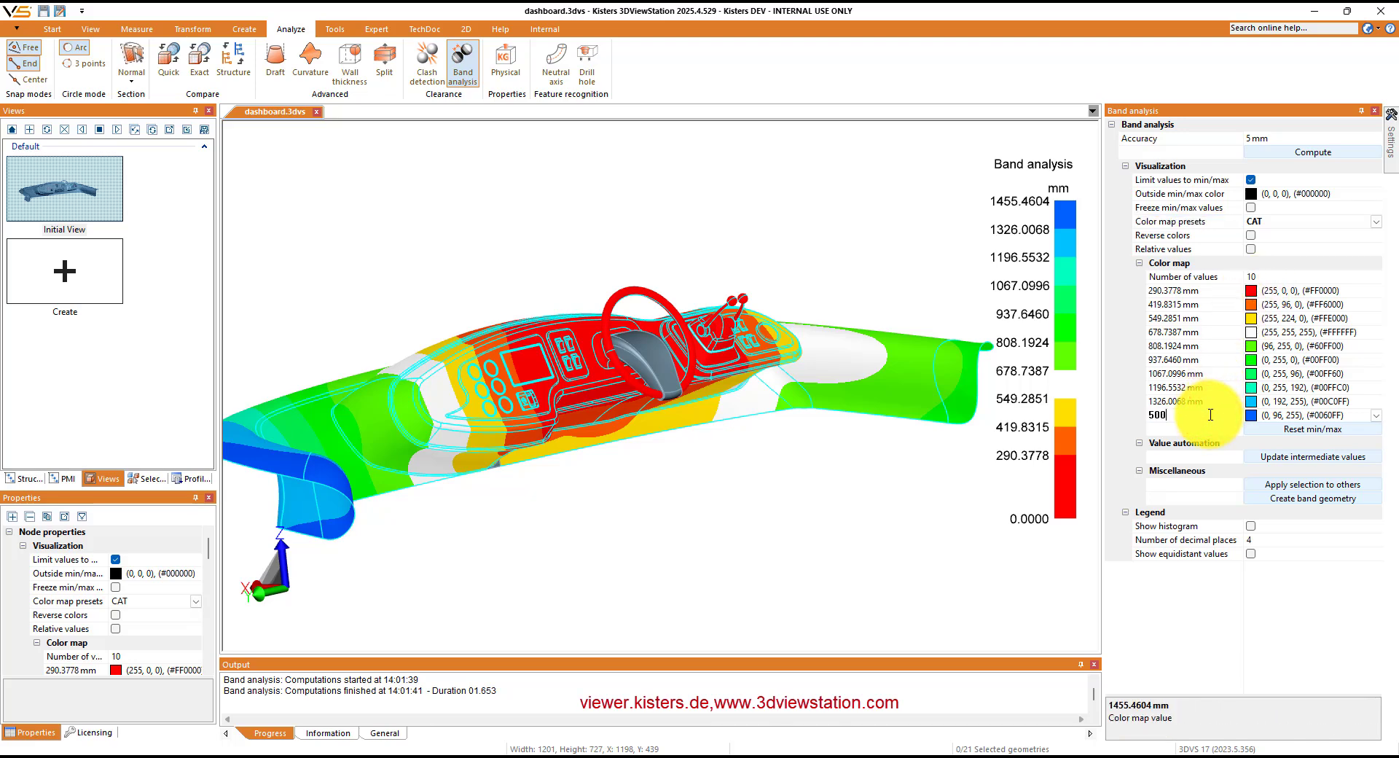
pyautogui.press('Return')
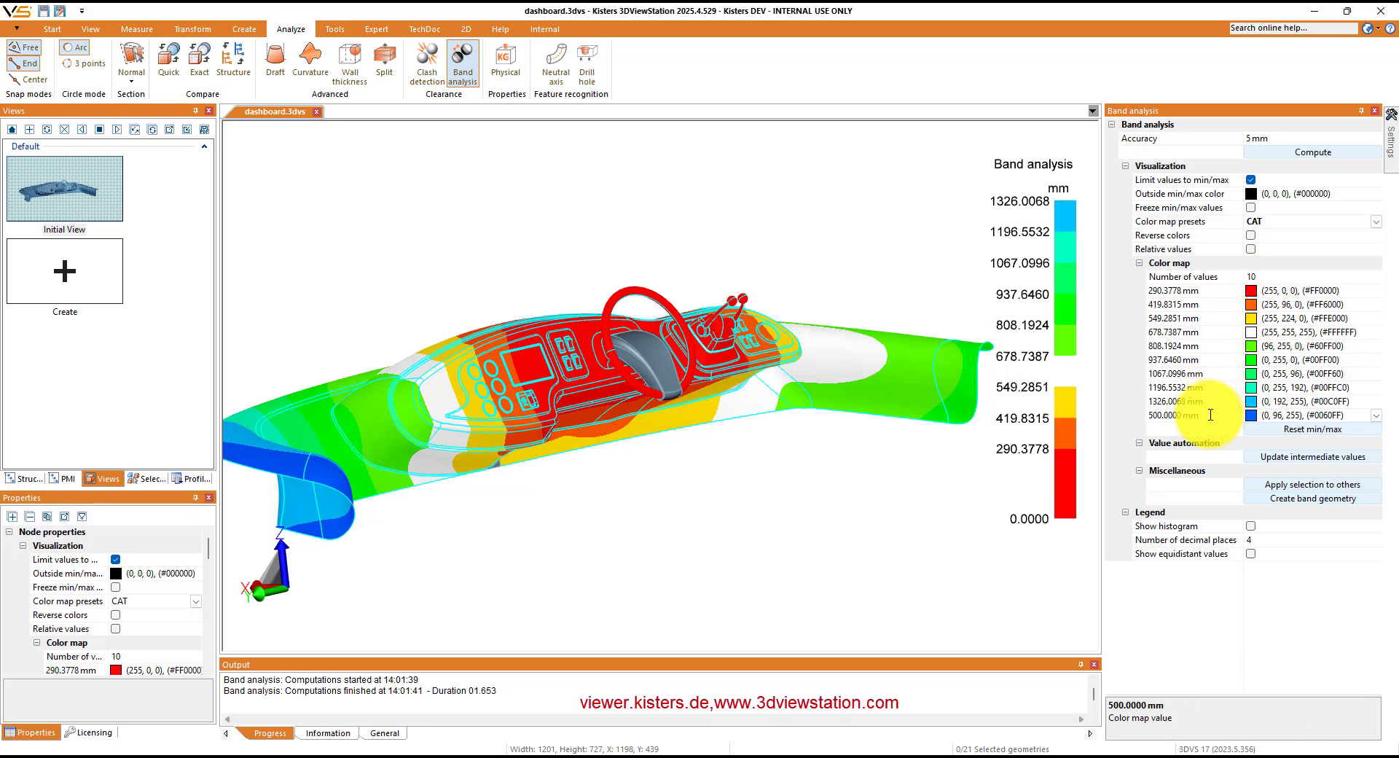
pyautogui.click(1263, 458)
# Reduce the color map to 5 values and show the histogram in the legend
pyautogui.click(1255, 276)
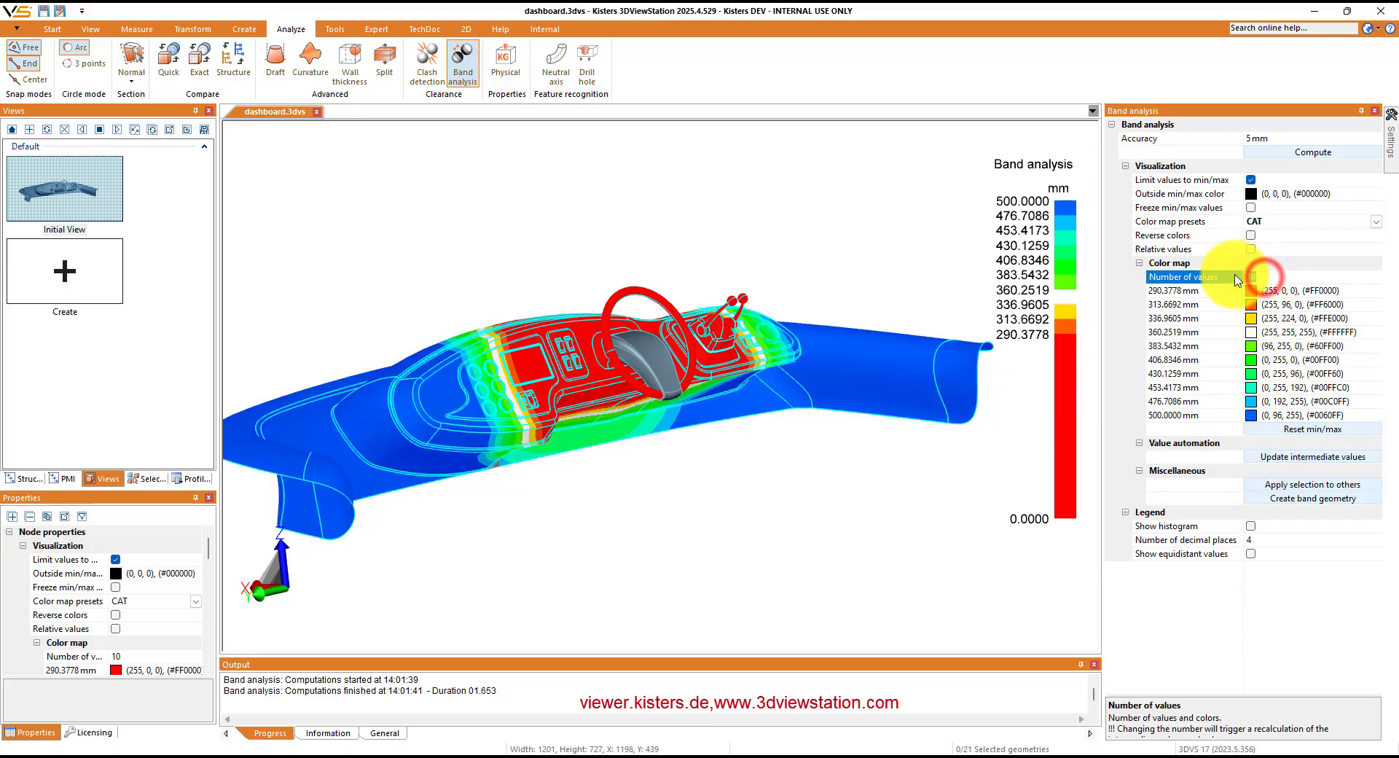
pyautogui.press('Return')
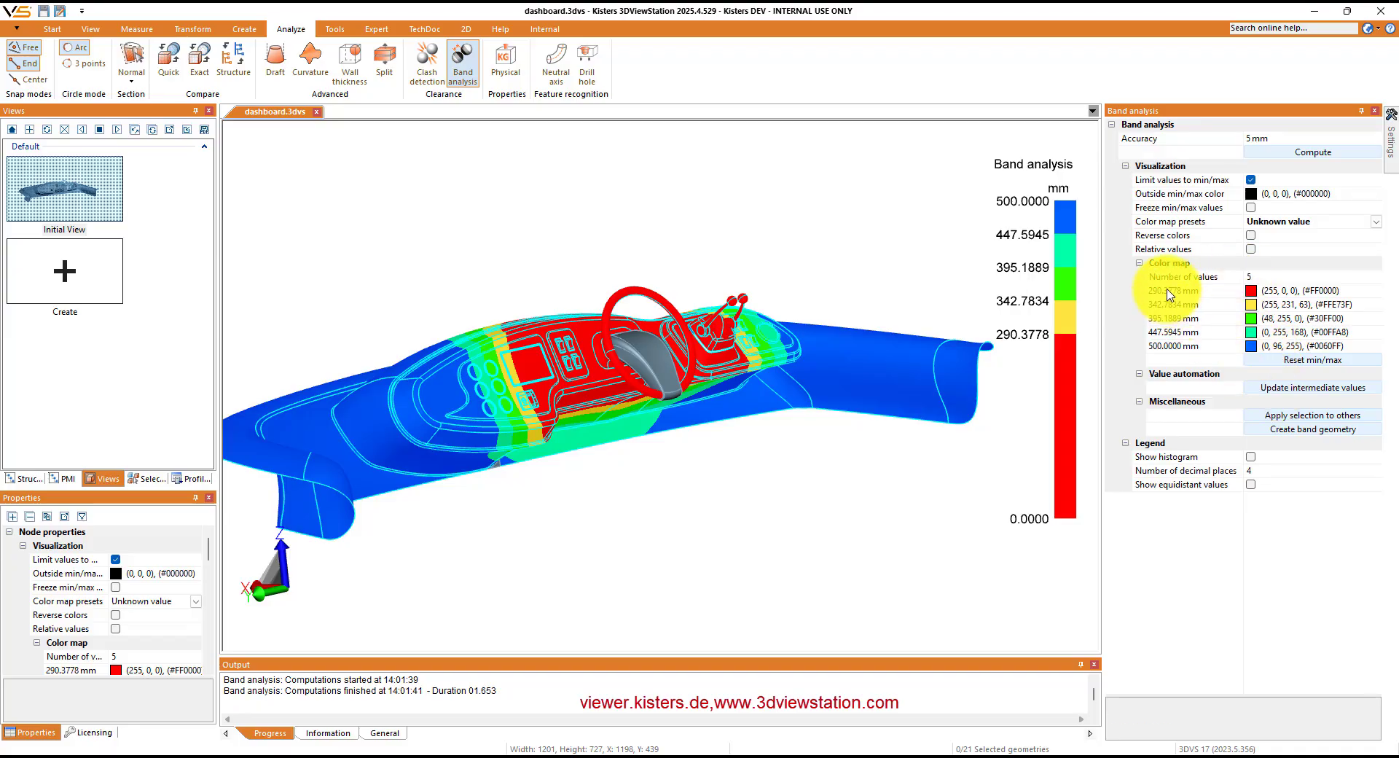
pyautogui.click(1251, 458)
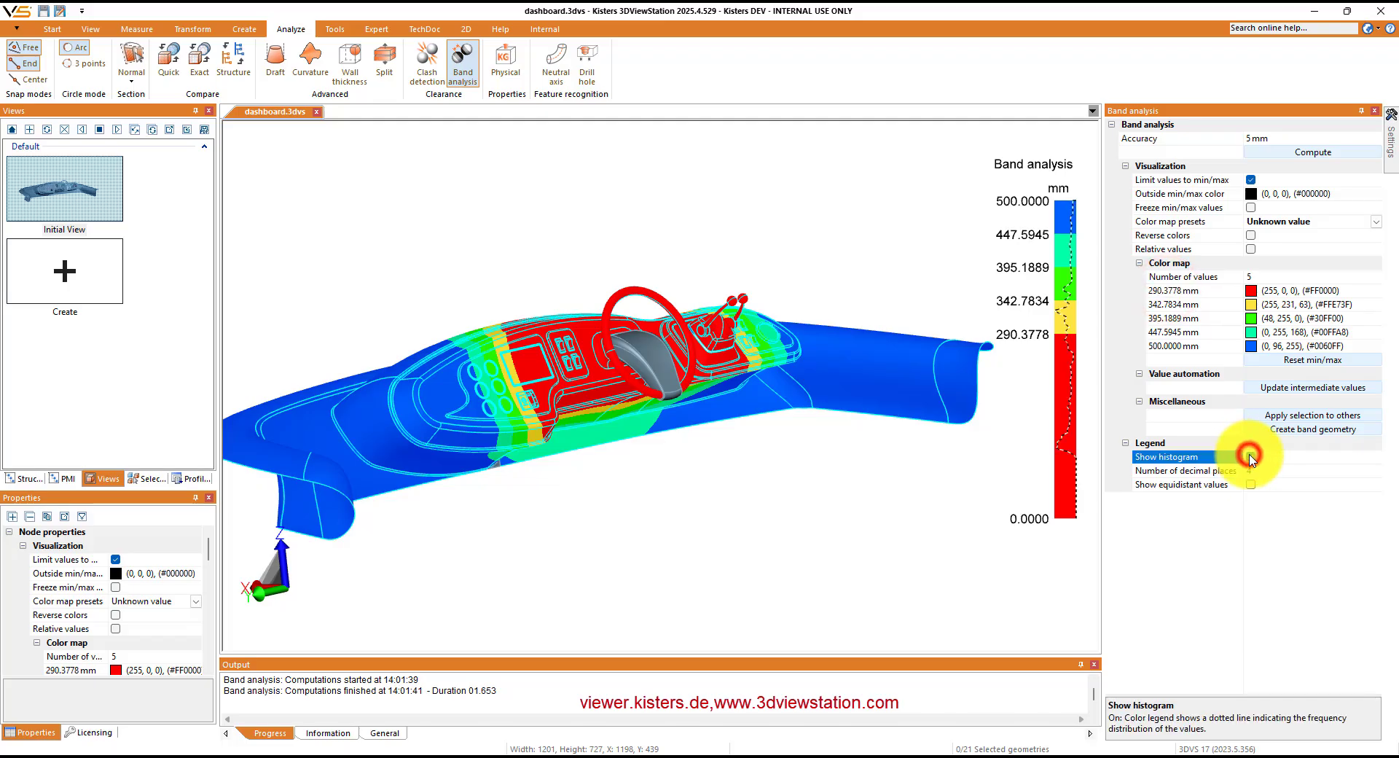
# Set the lowest color map value, shown in red, to 130 mm and inspect the recolored dashboard
pyautogui.click(1174, 292)
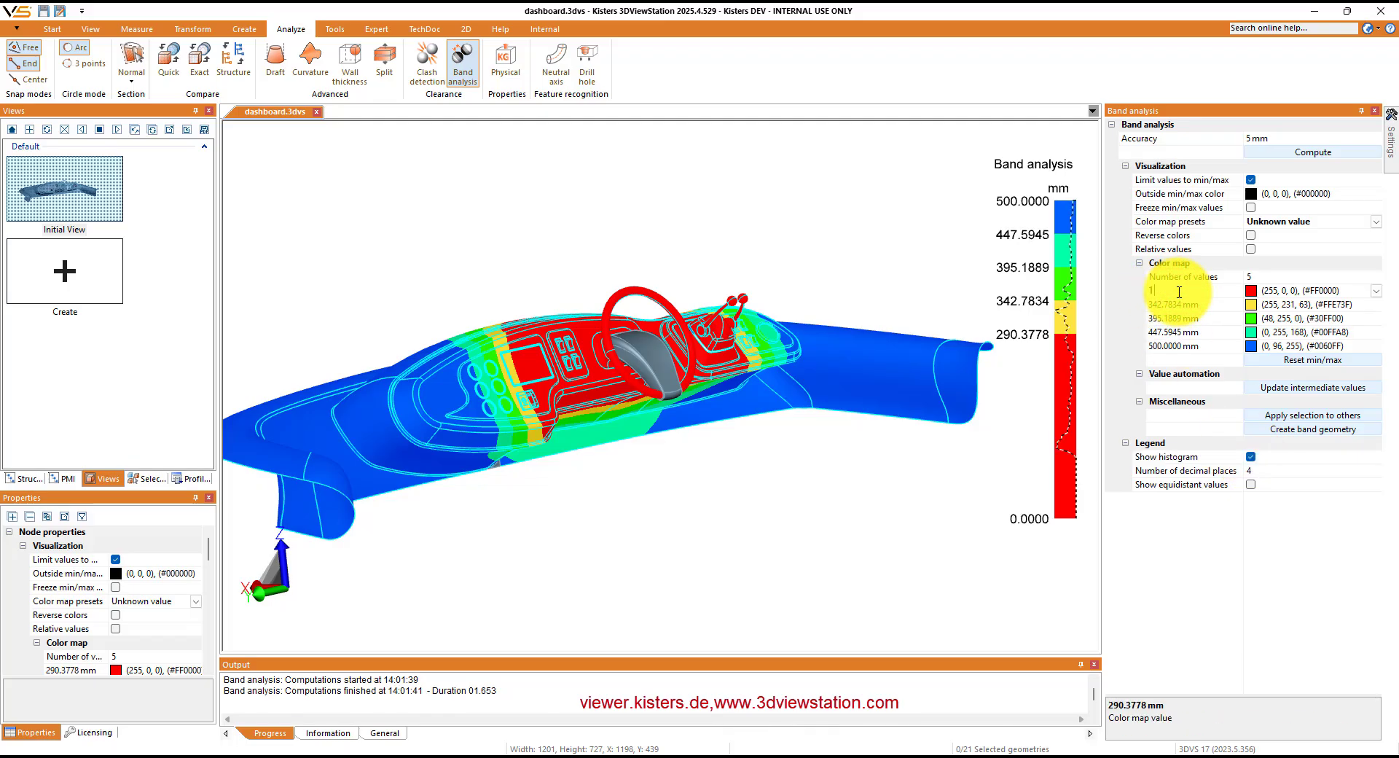
pyautogui.write('130')
pyautogui.press('Return')
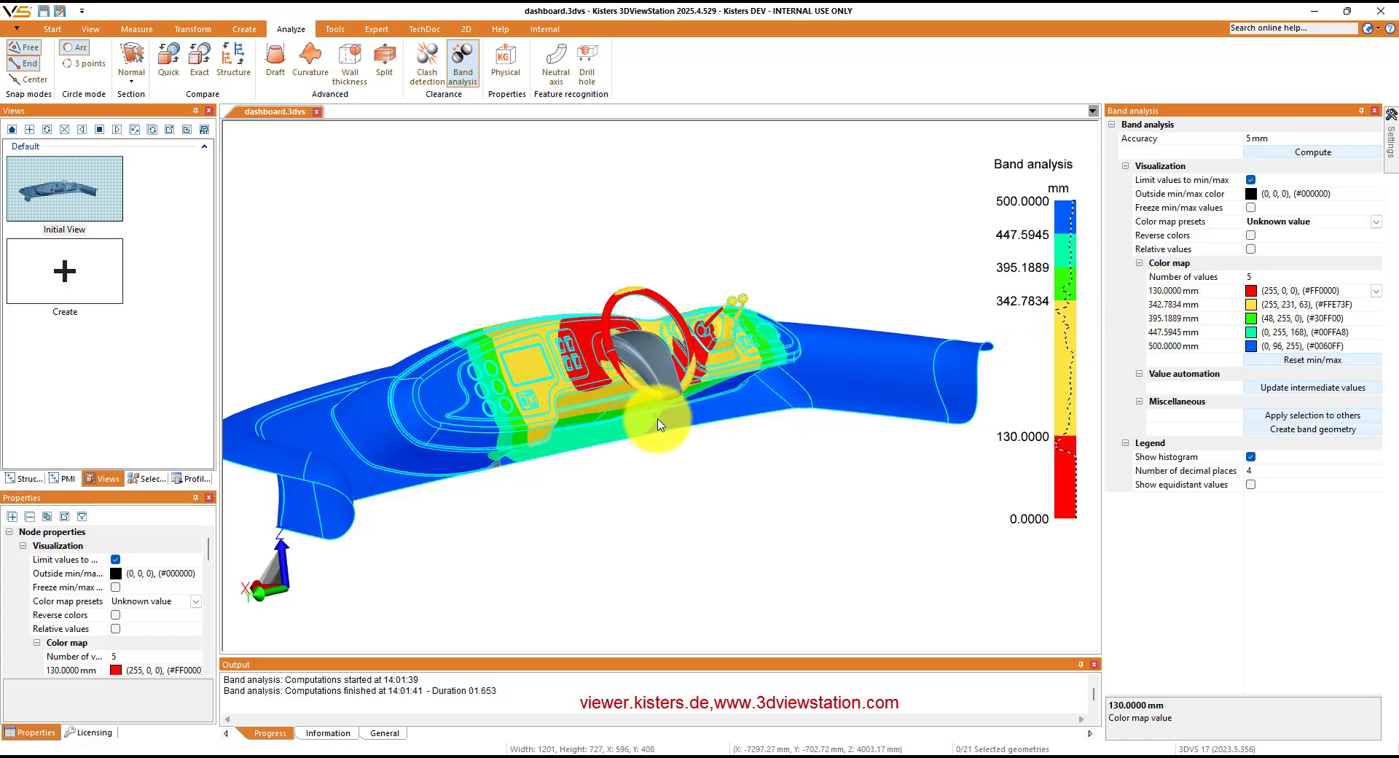
pyautogui.moveTo(658, 423)
pyautogui.mouseDown()
pyautogui.moveTo(525, 375)
pyautogui.moveTo(580, 371)
pyautogui.moveTo(705, 406)
pyautogui.moveTo(594, 339)
pyautogui.moveTo(602, 358)
pyautogui.moveTo(558, 411)
pyautogui.moveTo(669, 428)
pyautogui.mouseUp()
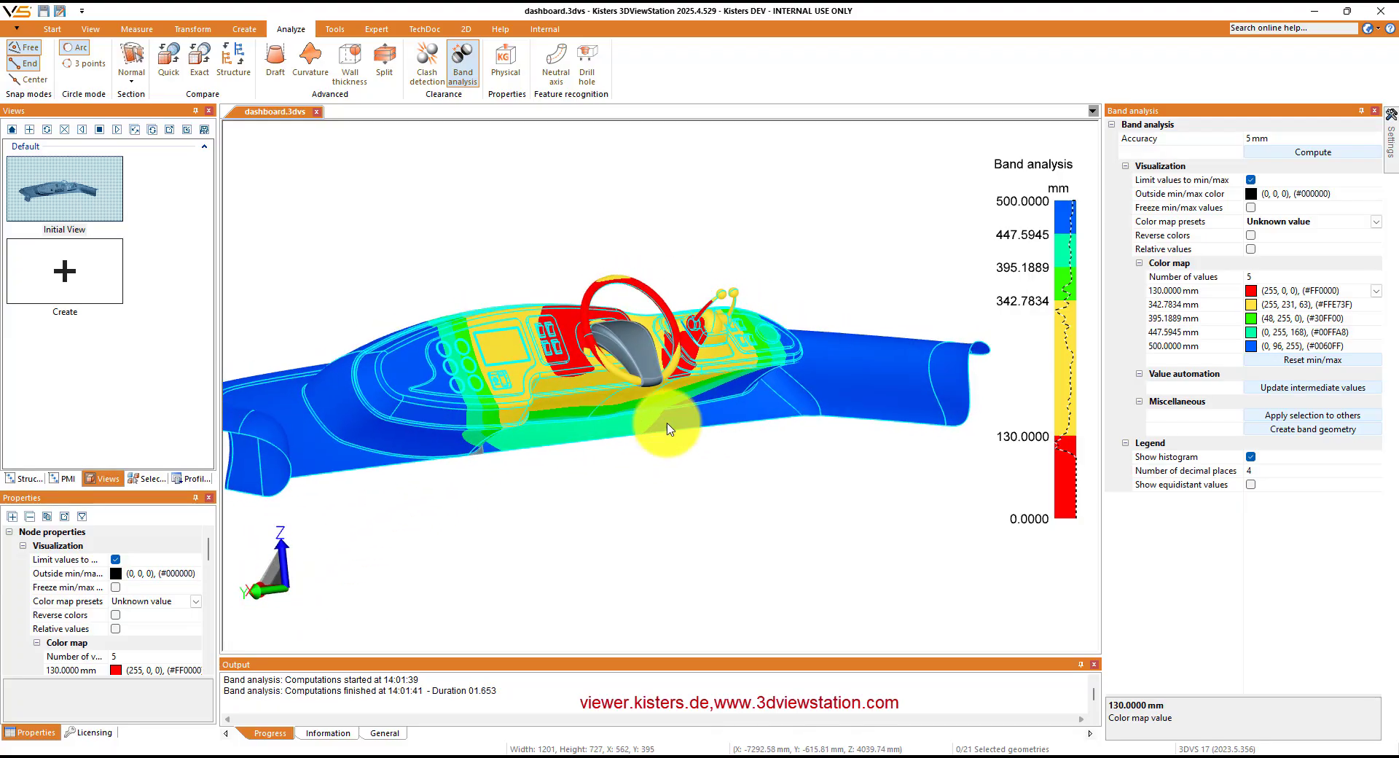